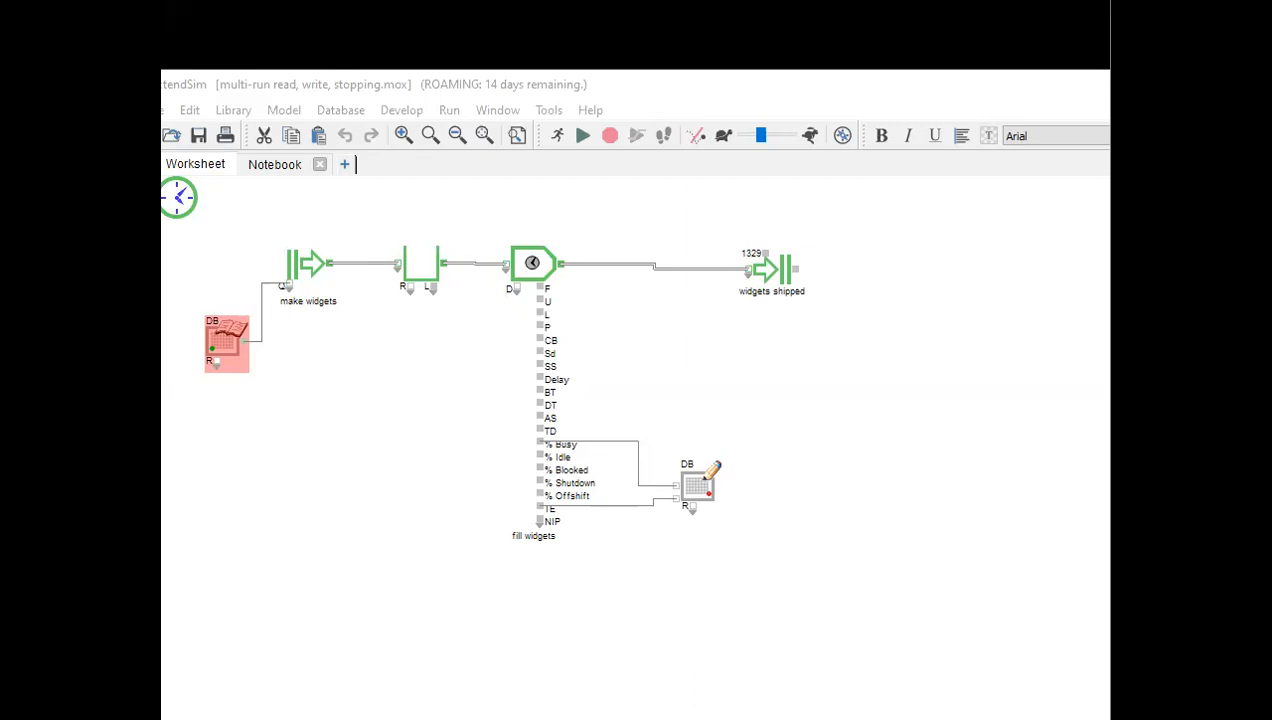
- Run the simulation and check the data recorded by the Write block, then run it once more
{"action": "left_click", "coordinate": [579, 136]}
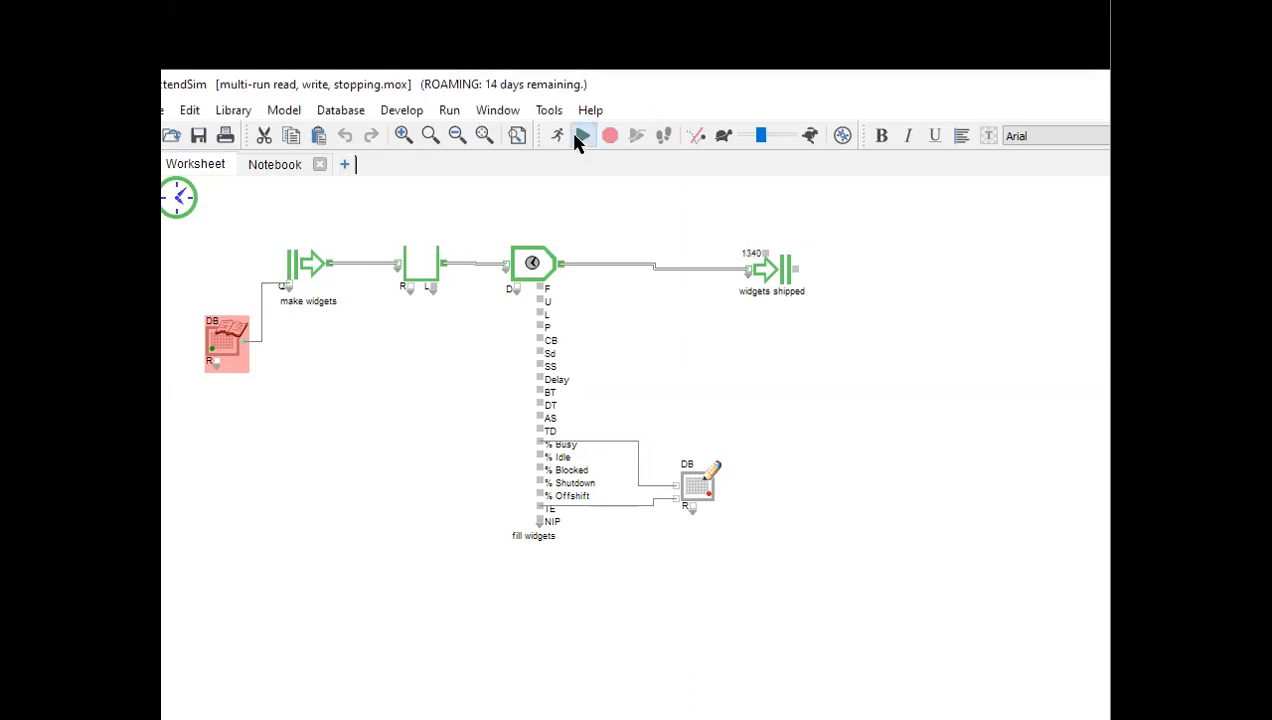
{"action": "double_click", "coordinate": [696, 486]}
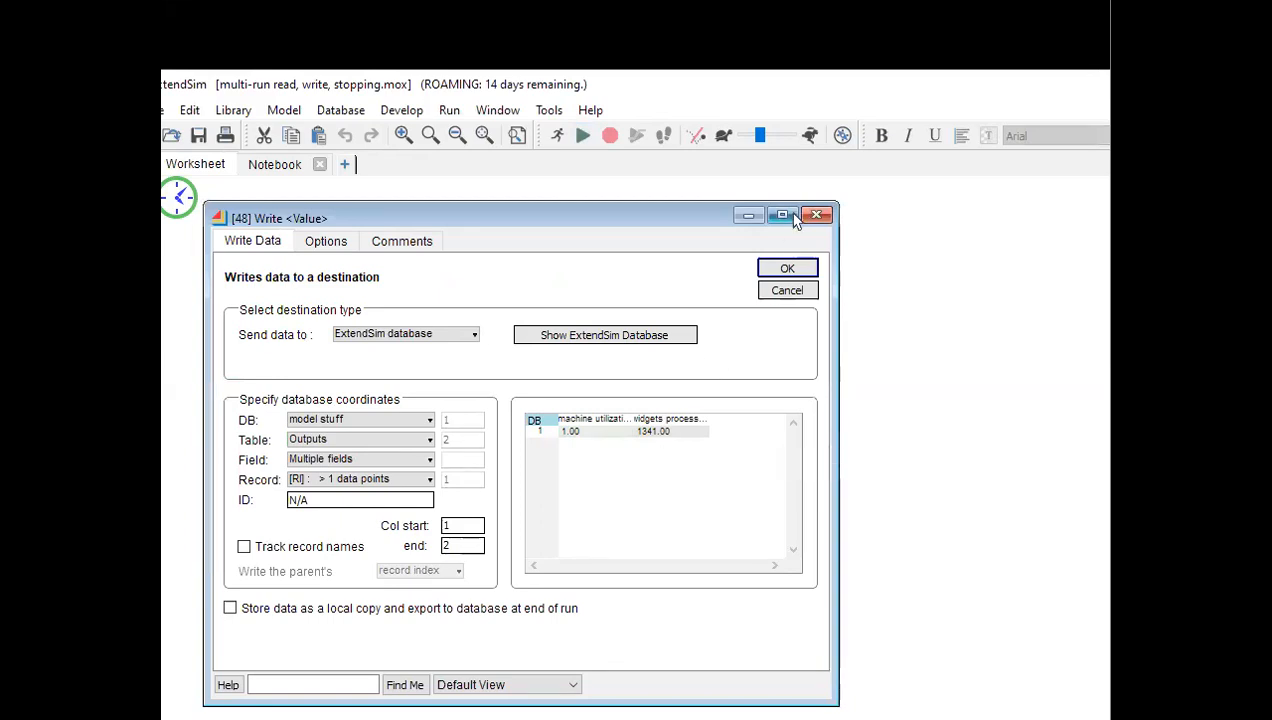
{"action": "left_click", "coordinate": [818, 217]}
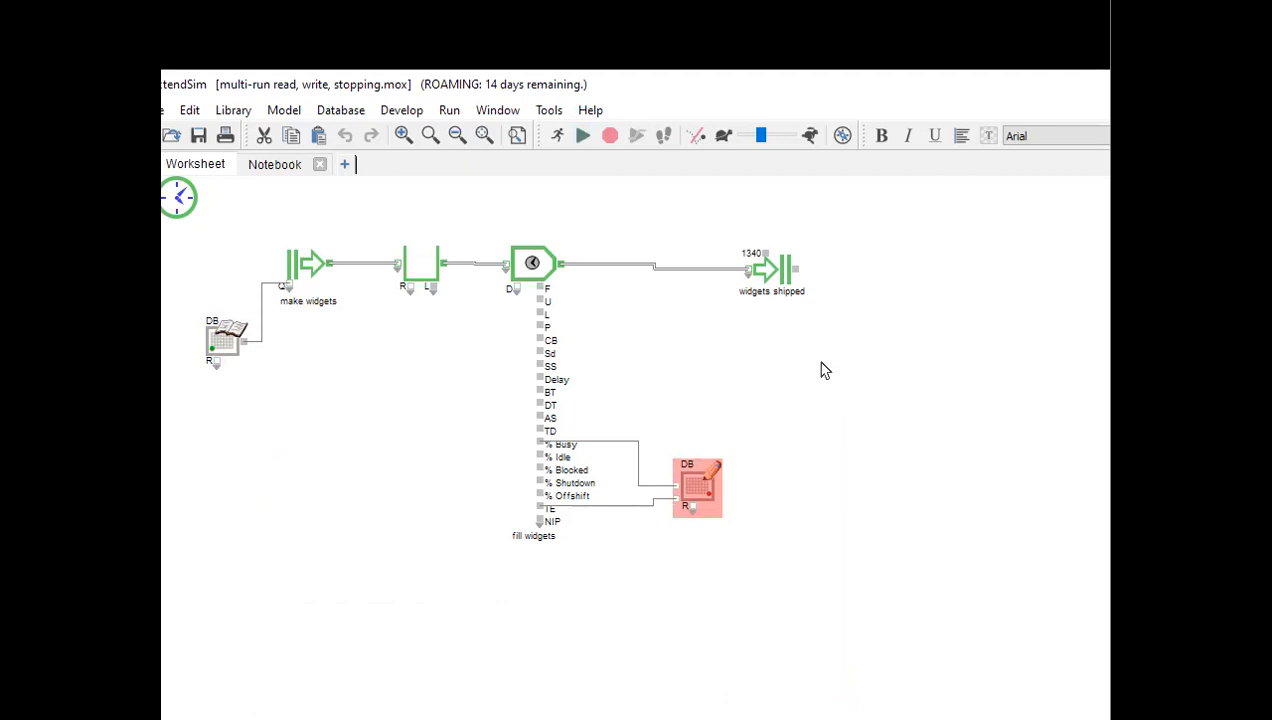
{"action": "left_click", "coordinate": [580, 138]}
- Set the number of simulation runs to 10 in the simulation setup and run the model
{"action": "left_click", "coordinate": [450, 111]}
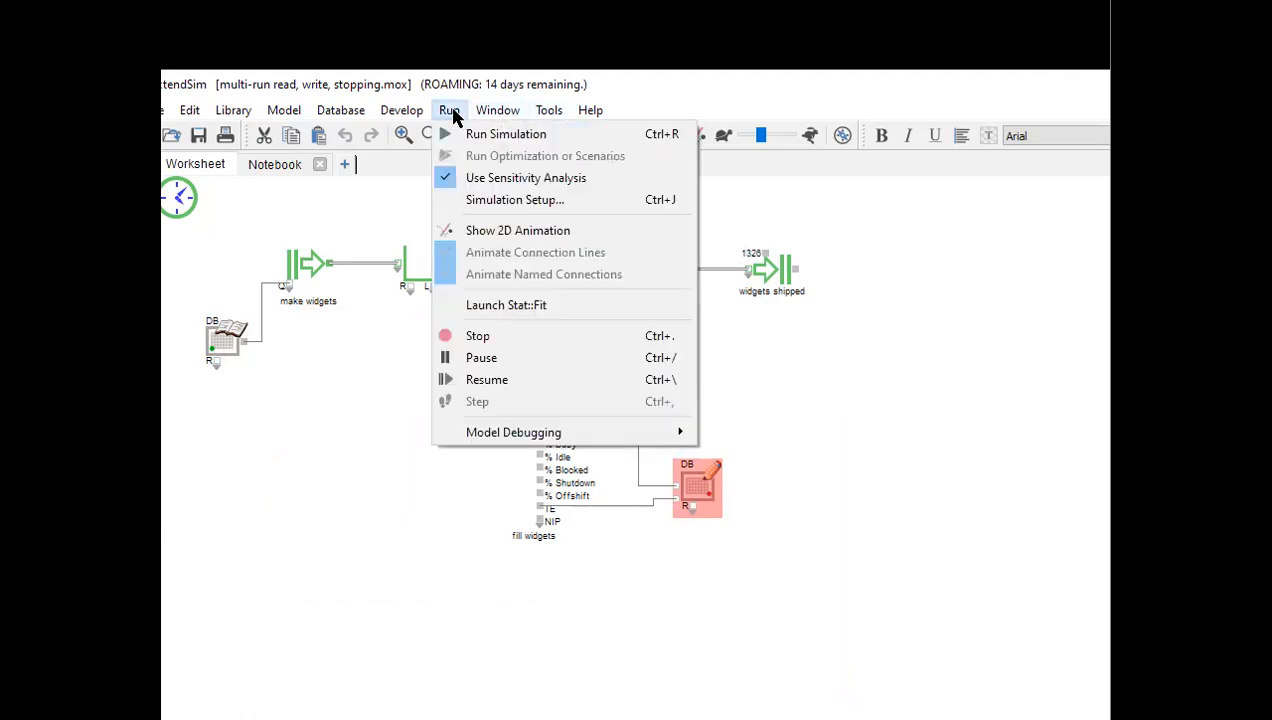
{"action": "left_click", "coordinate": [490, 203]}
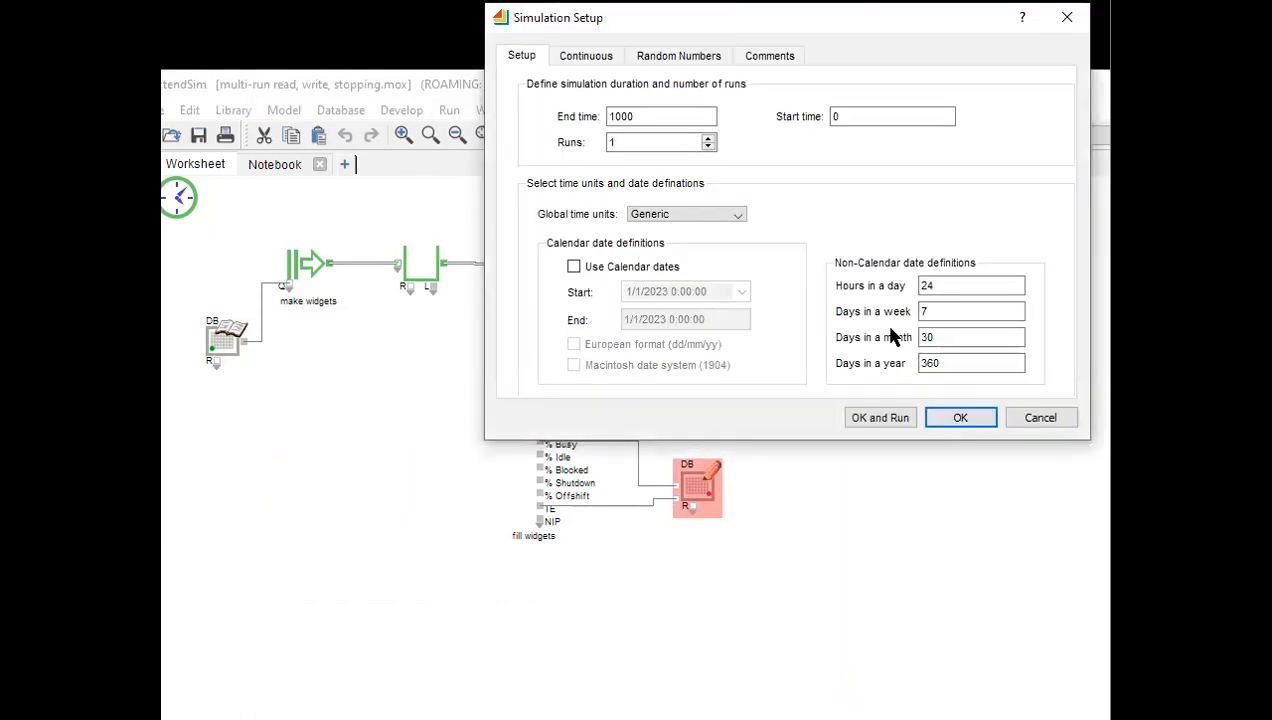
{"action": "double_click", "coordinate": [631, 143]}
{"action": "type", "text": "10"}
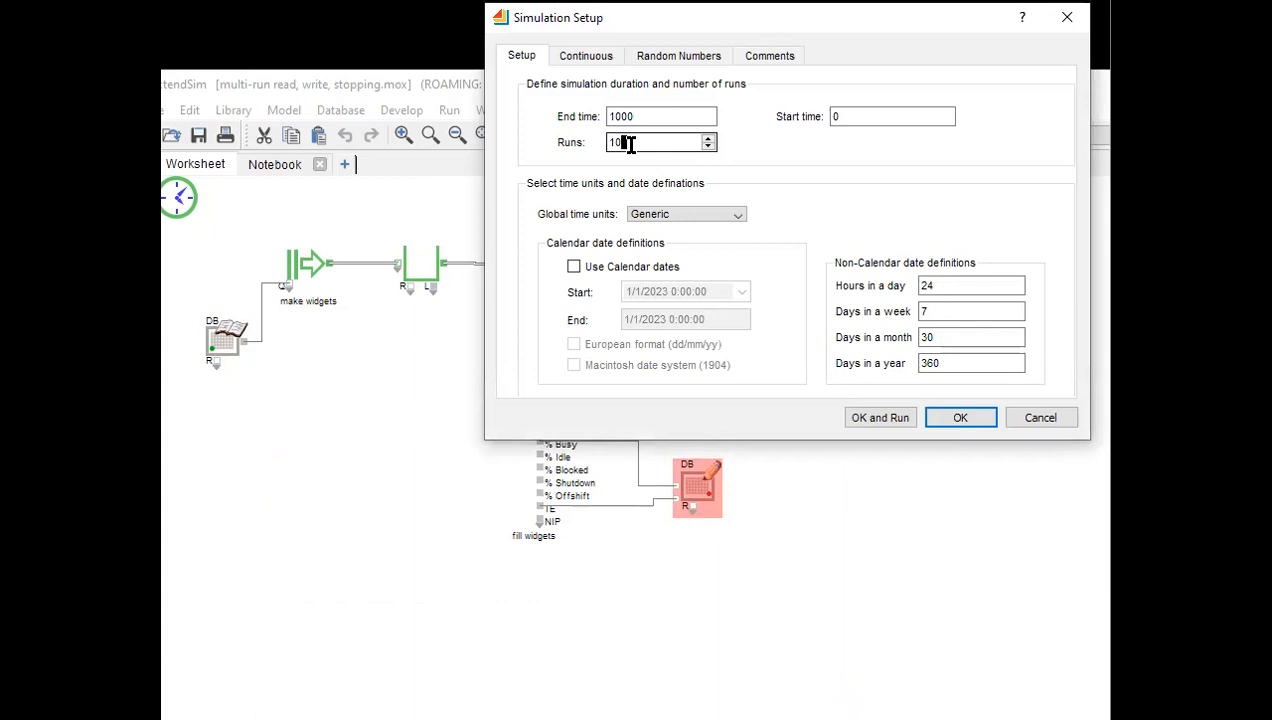
{"action": "left_click", "coordinate": [858, 419]}
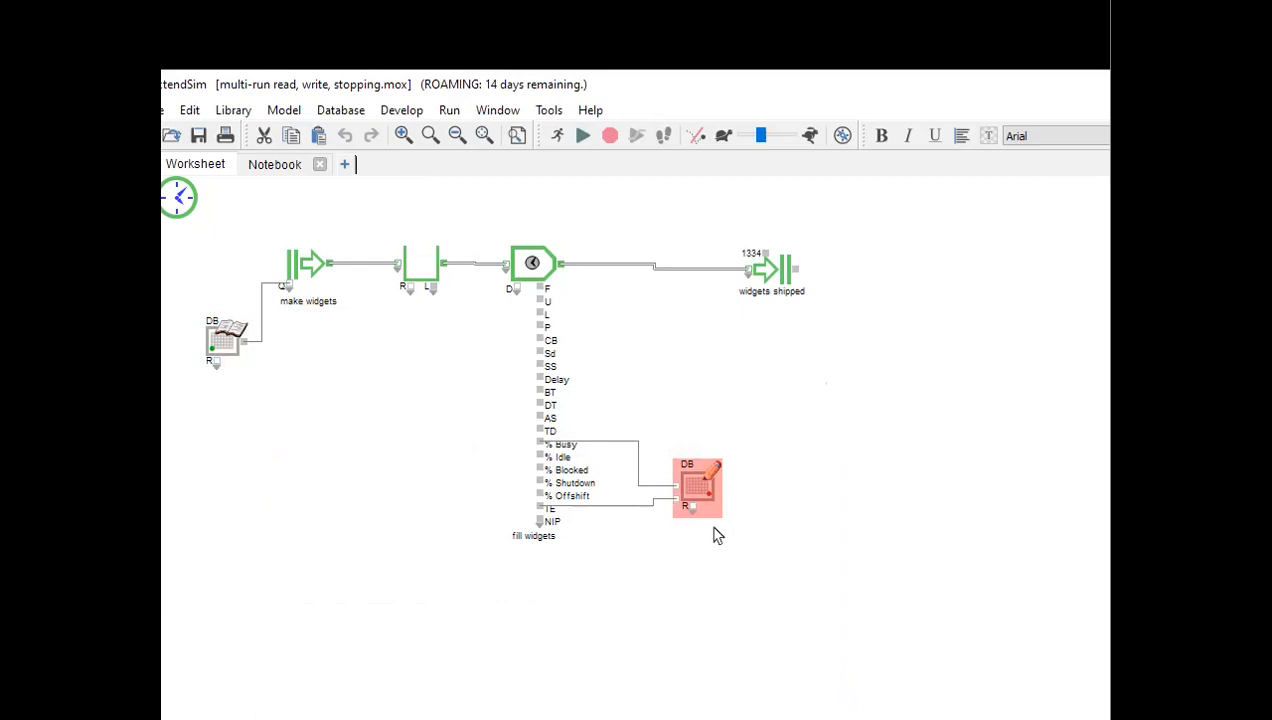
- Set the Write block so that the record index is equal to the run number
{"action": "double_click", "coordinate": [698, 487]}
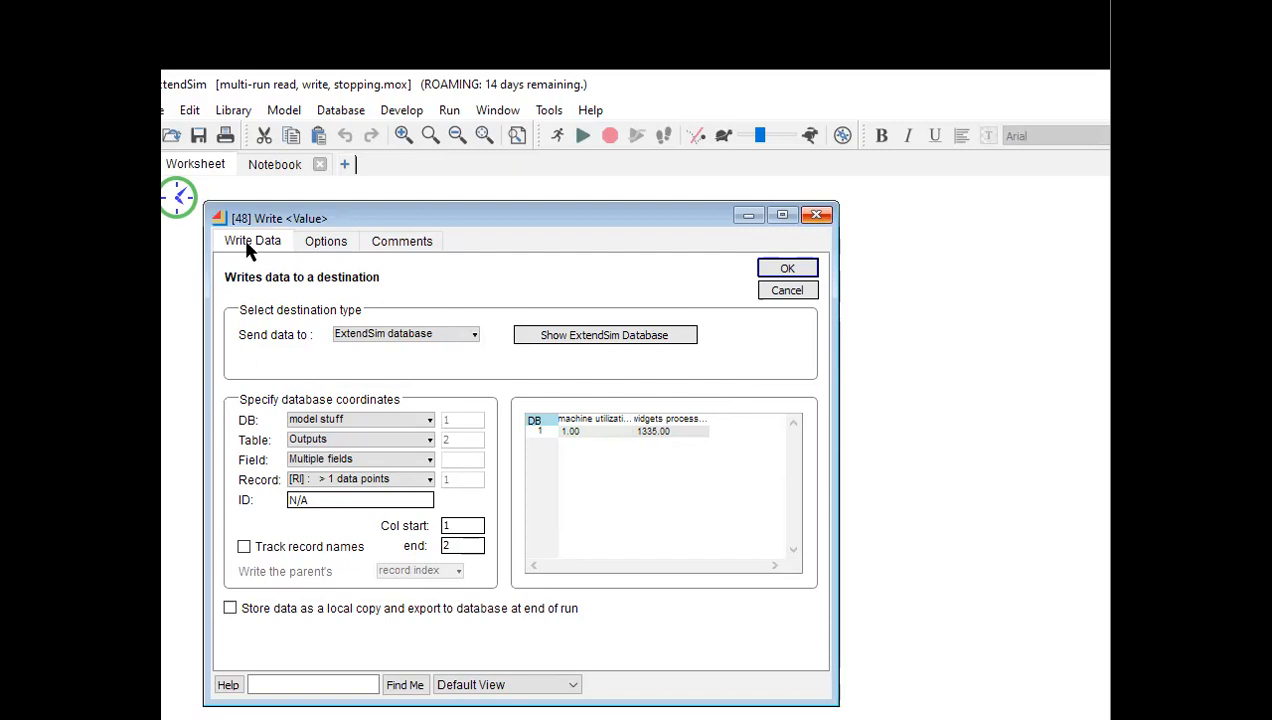
{"action": "left_click", "coordinate": [321, 244]}
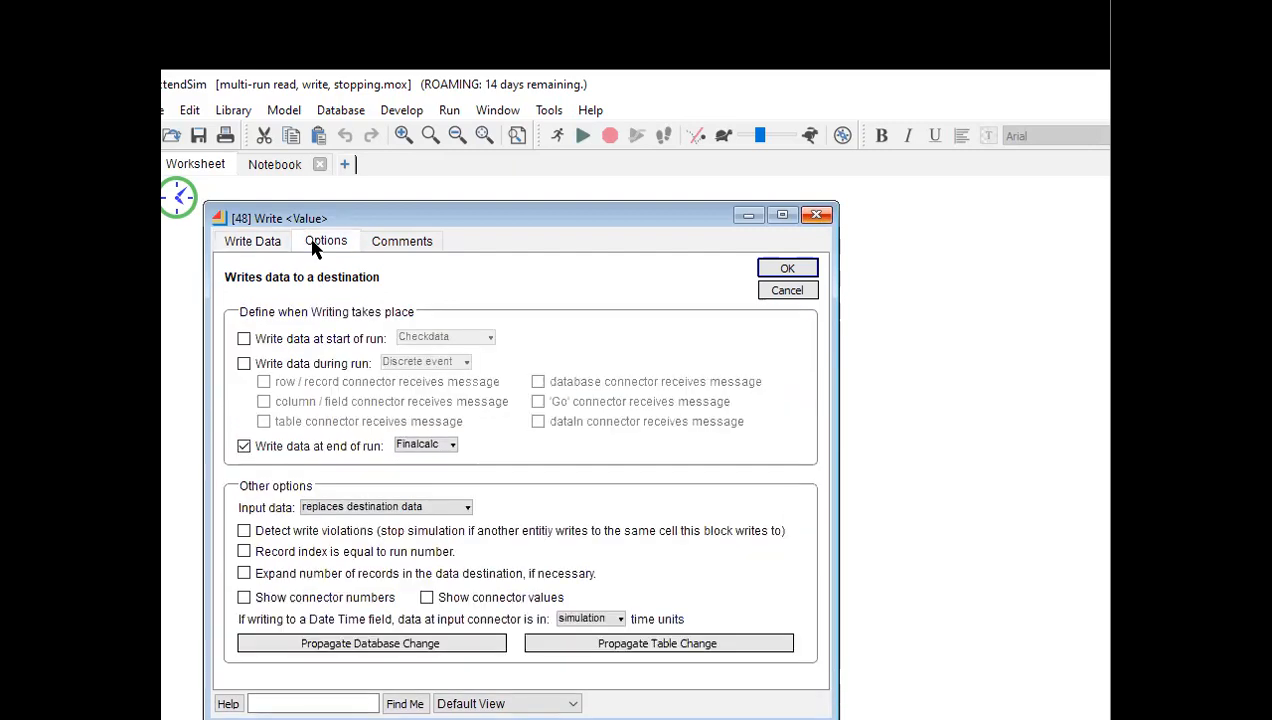
{"action": "left_click", "coordinate": [244, 553]}
{"action": "left_click", "coordinate": [792, 268]}
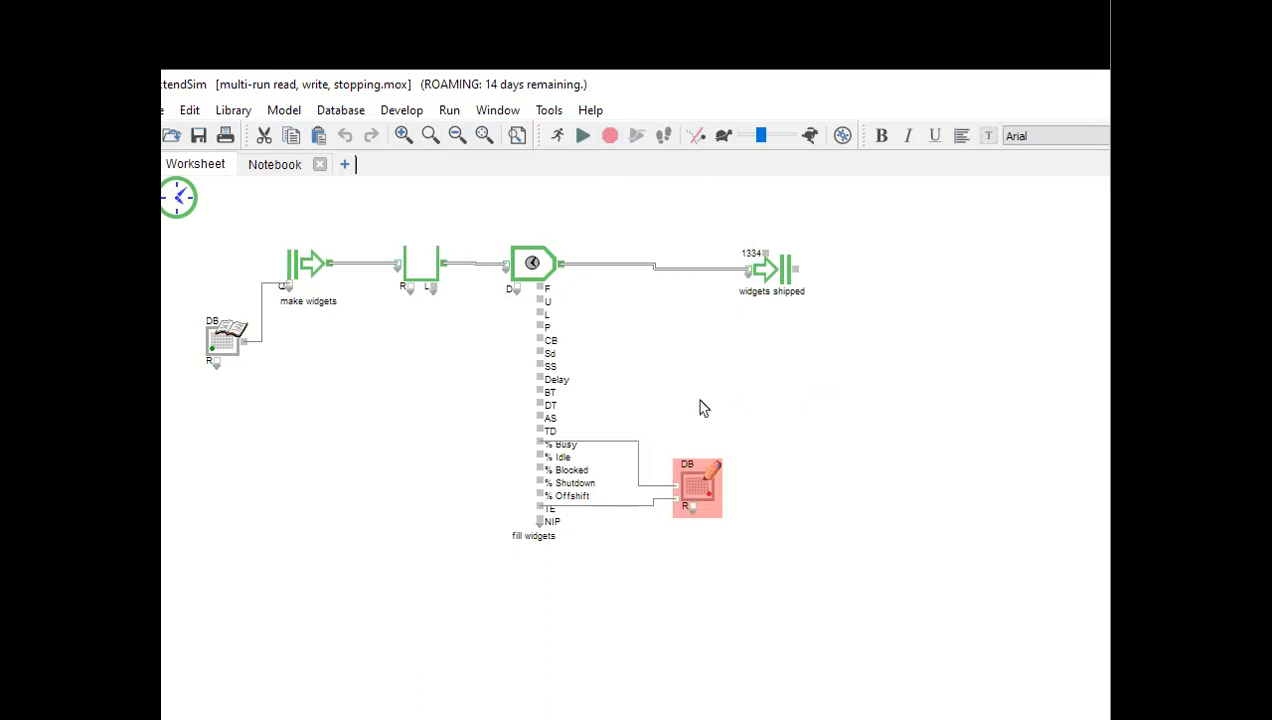
- Try to run the multi-run simulation with the record index tied to the run number
{"action": "left_click", "coordinate": [580, 137]}
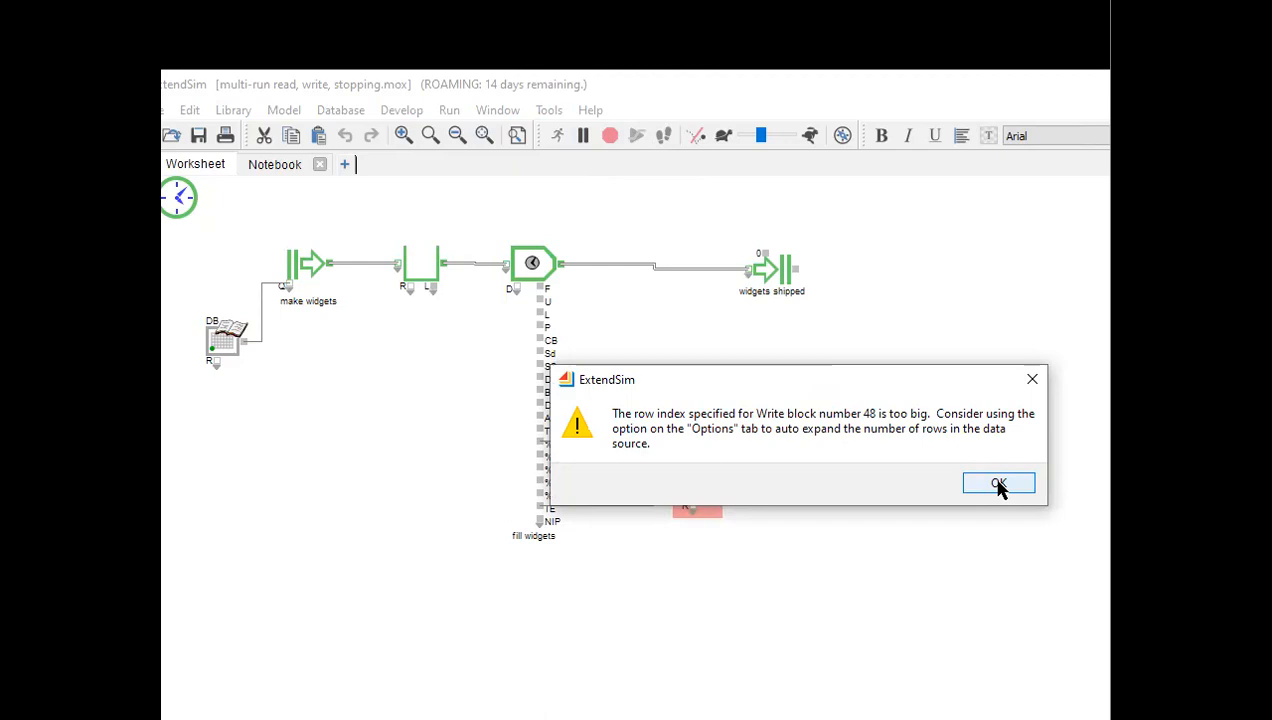
{"action": "left_click", "coordinate": [998, 486]}
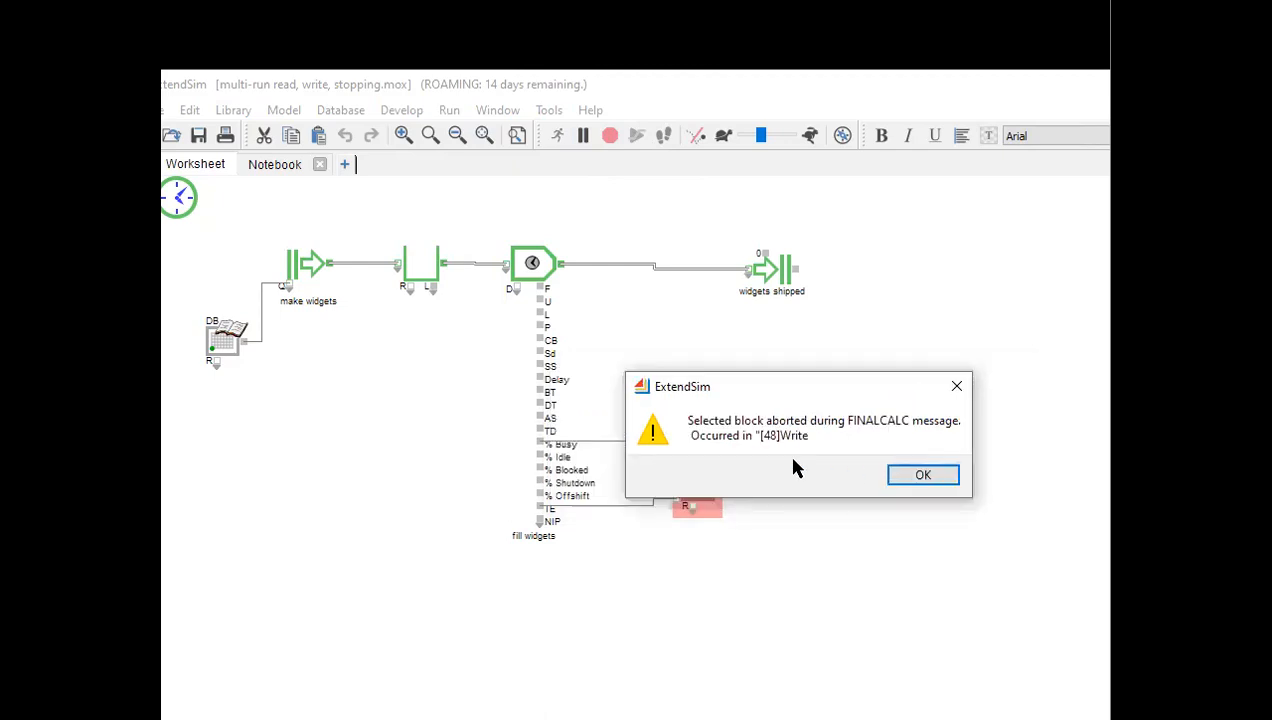
{"action": "left_click", "coordinate": [906, 480]}
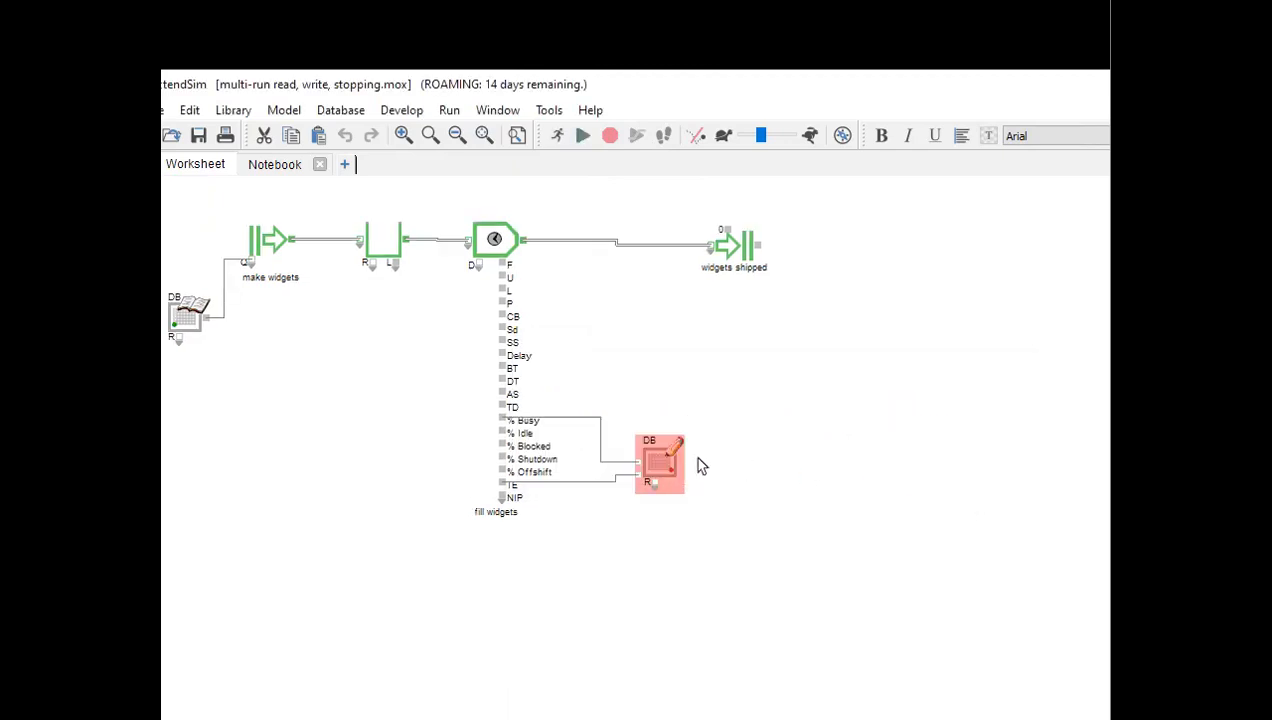
- Let the Write block expand the number of records in the data destination if necessary
{"action": "double_click", "coordinate": [659, 464]}
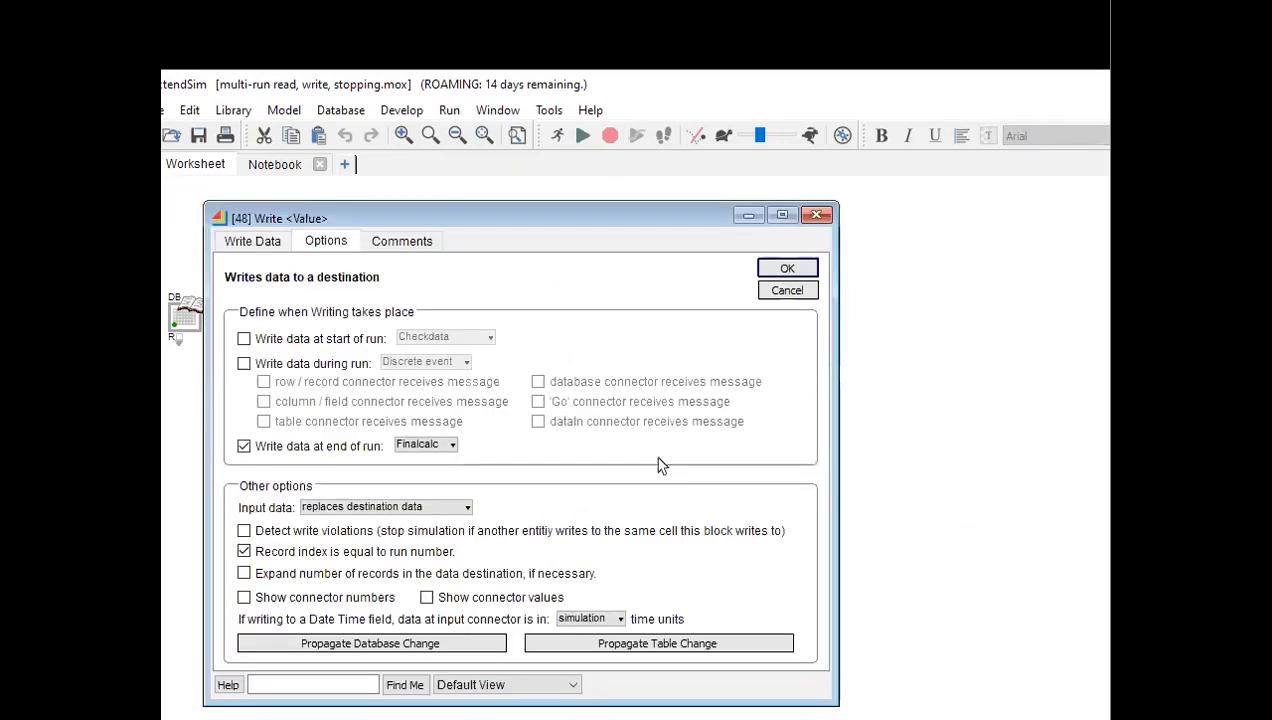
{"action": "left_click", "coordinate": [262, 244]}
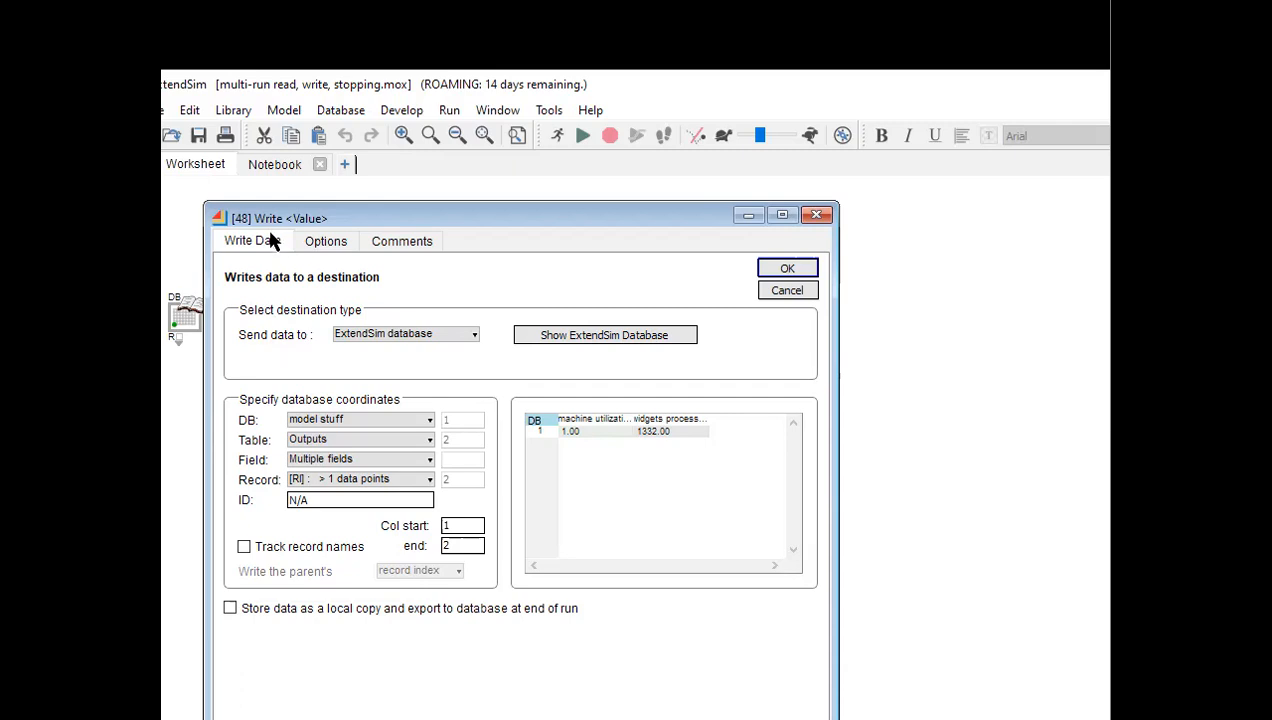
{"action": "left_click", "coordinate": [320, 244]}
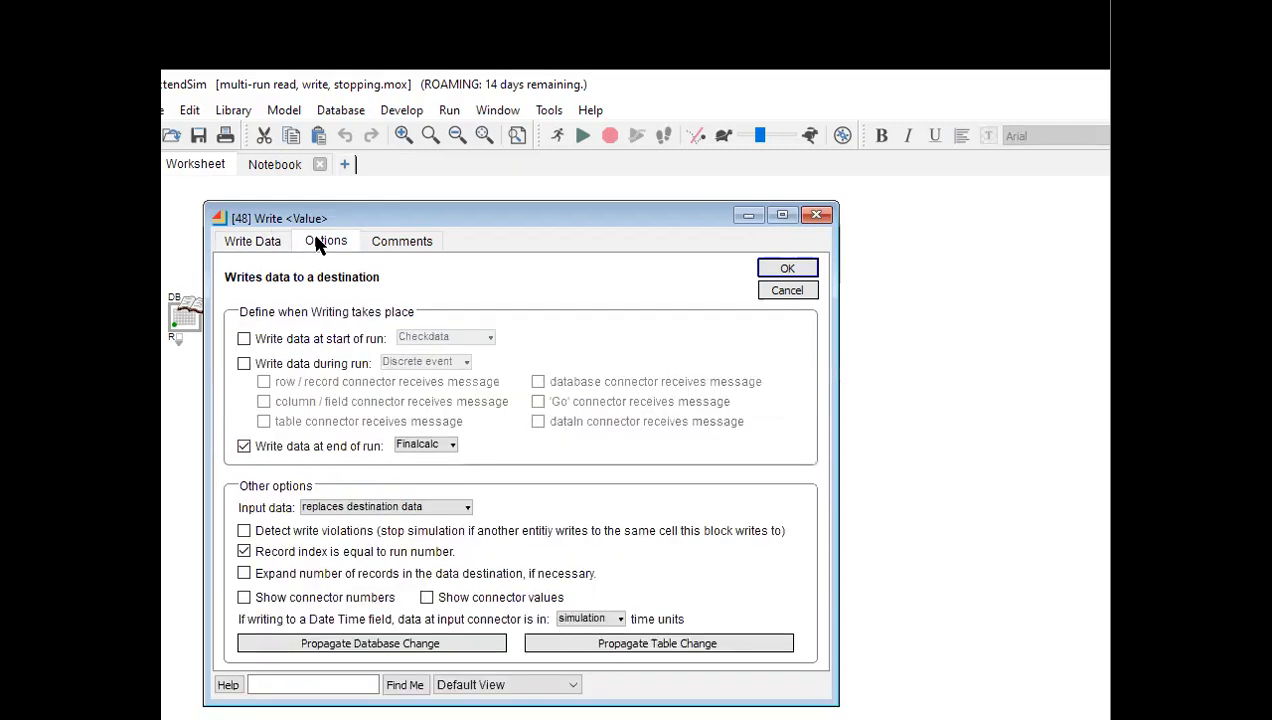
{"action": "left_click", "coordinate": [245, 575]}
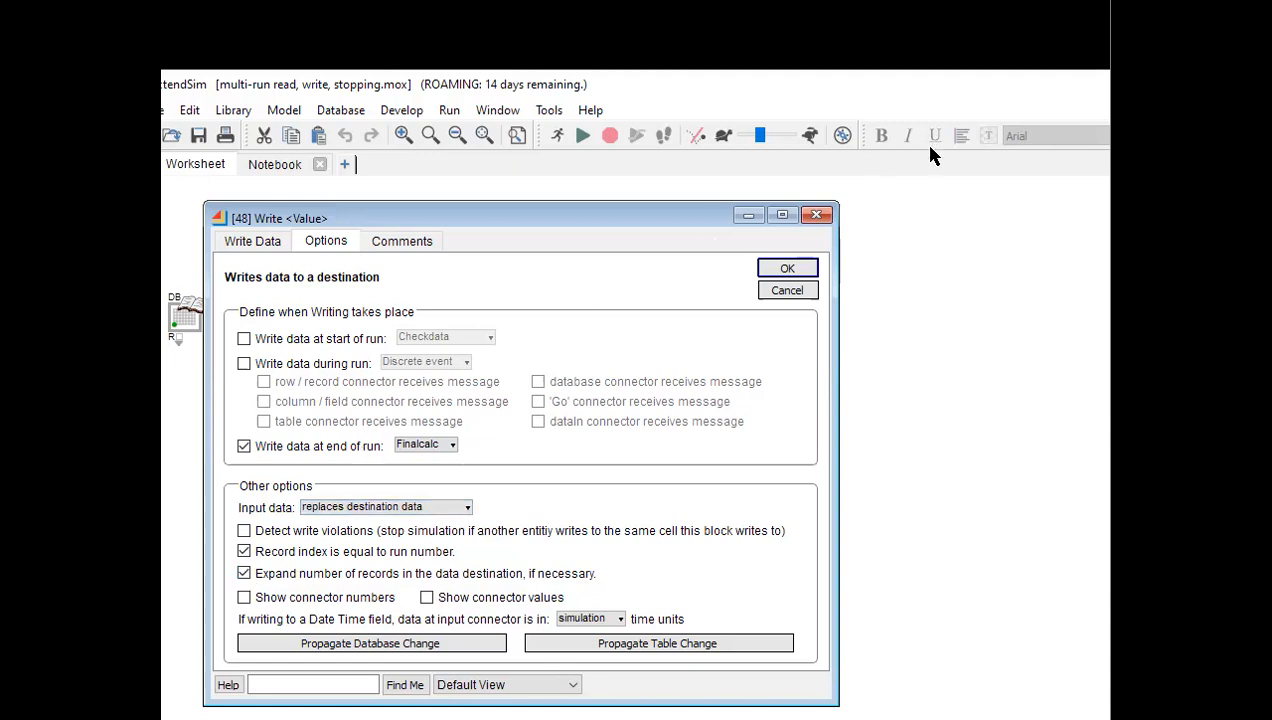
{"action": "left_click", "coordinate": [816, 216]}
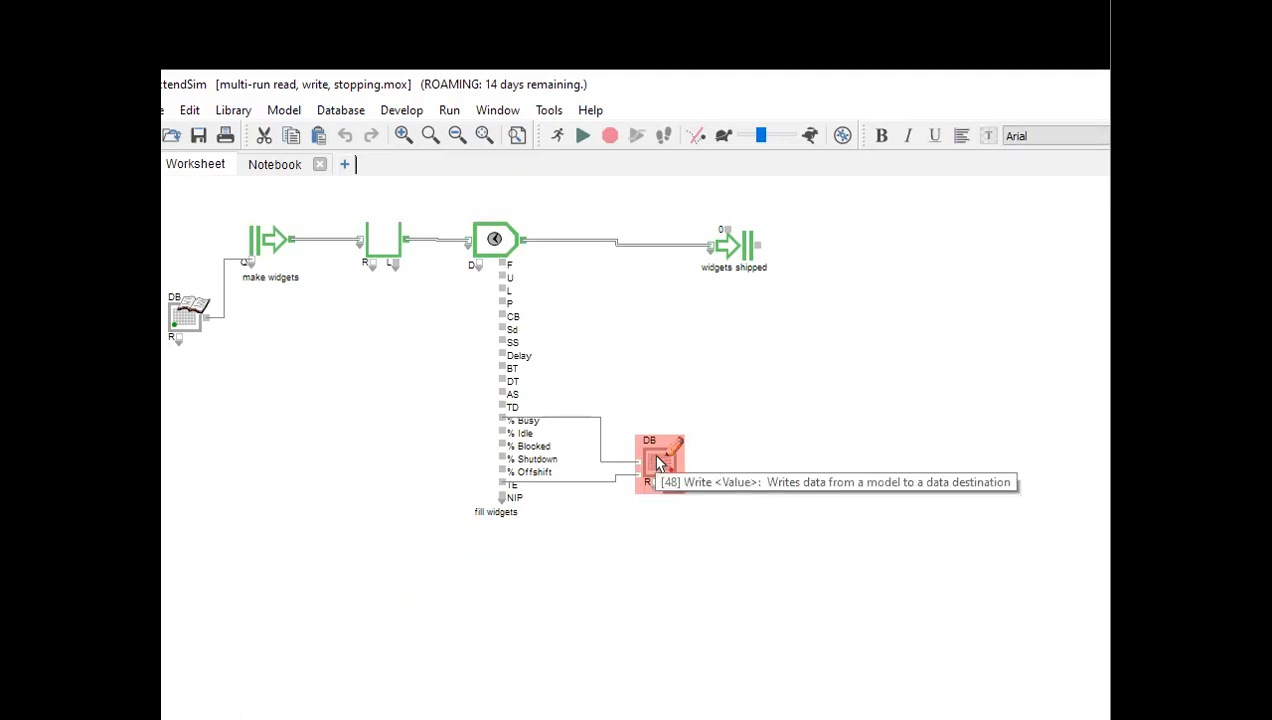
- Show the Outputs table from the Write block and open the schema view of its database
{"action": "double_click", "coordinate": [657, 467]}
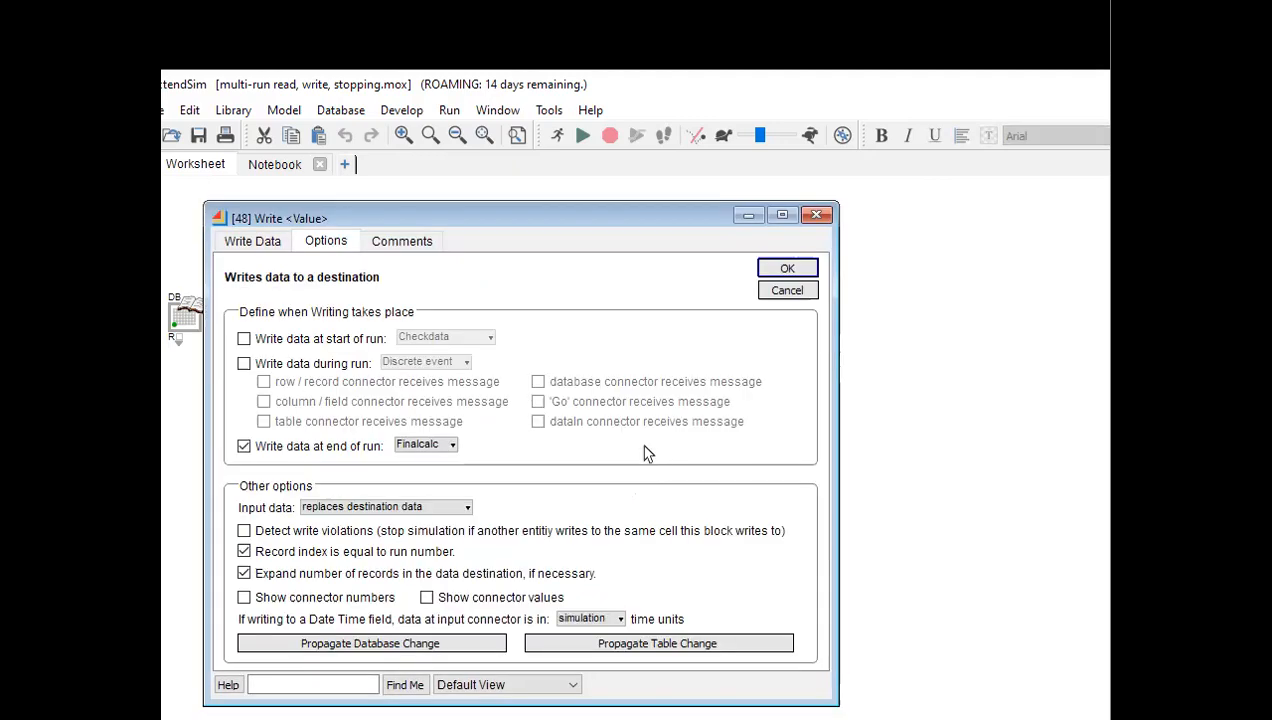
{"action": "left_click", "coordinate": [272, 240]}
{"action": "left_click", "coordinate": [617, 332]}
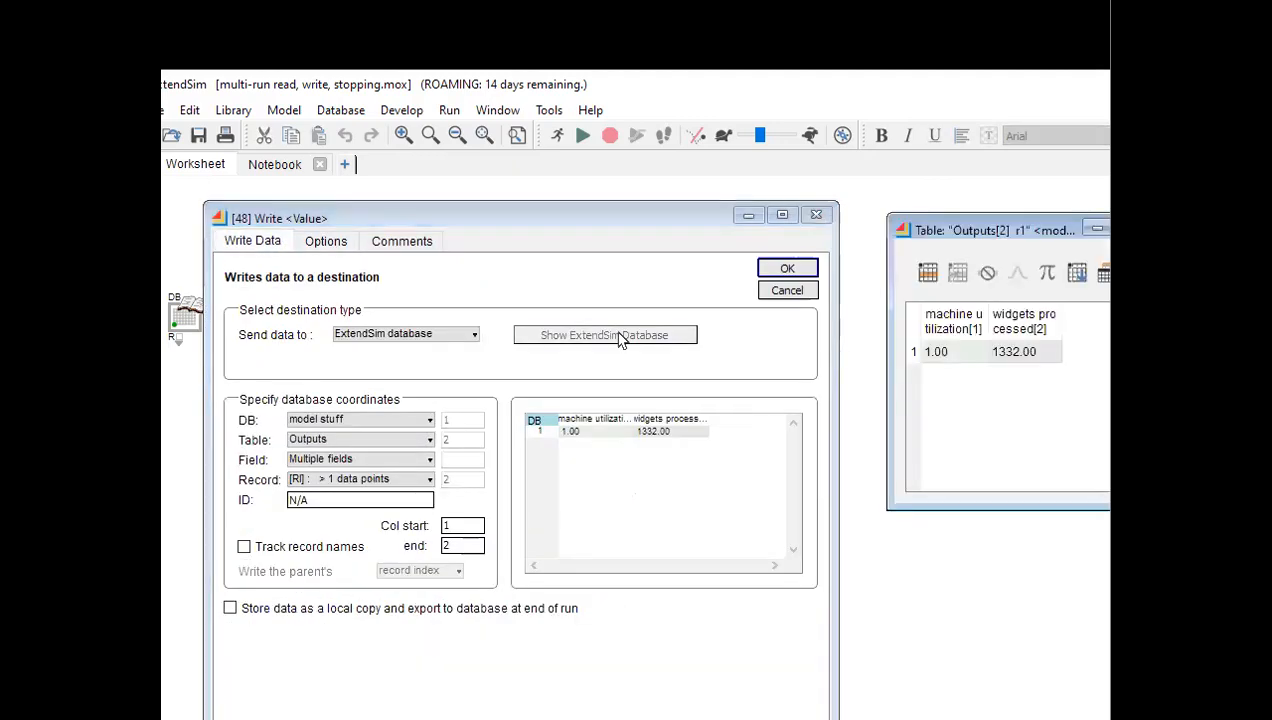
{"action": "left_click_drag", "start_coordinate": [958, 230], "coordinate": [673, 255]}
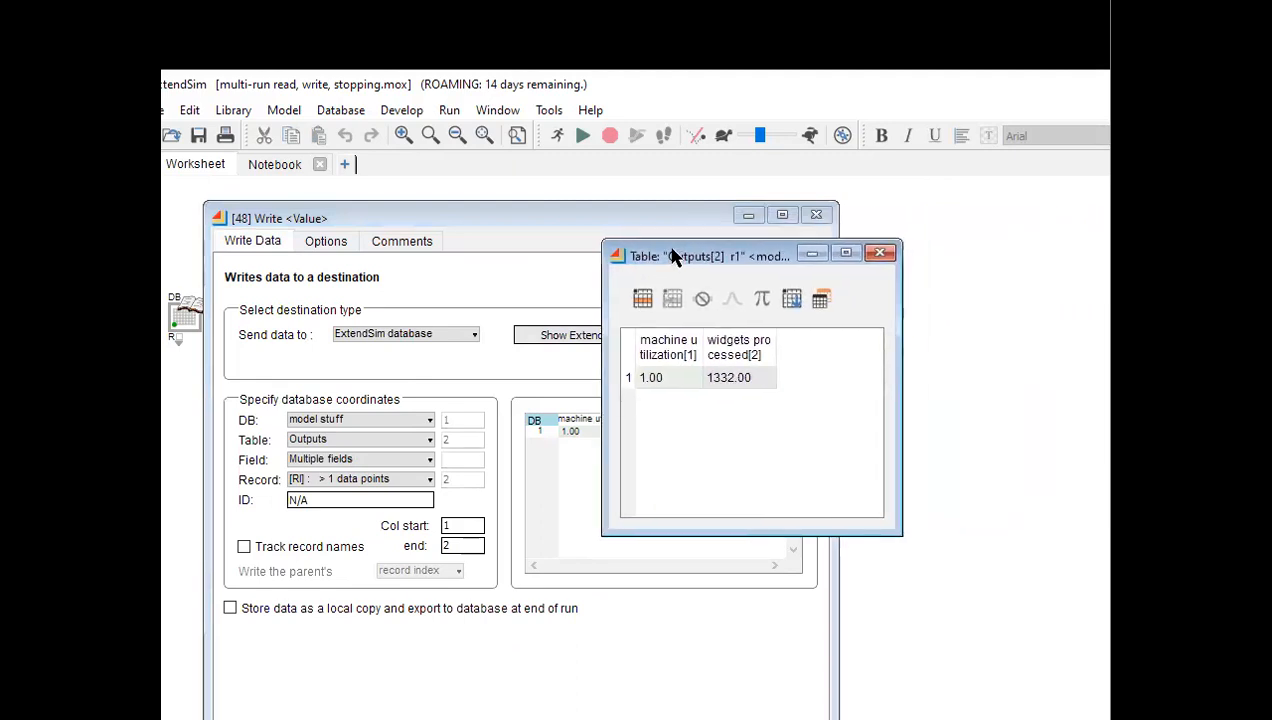
{"action": "right_click", "coordinate": [731, 345]}
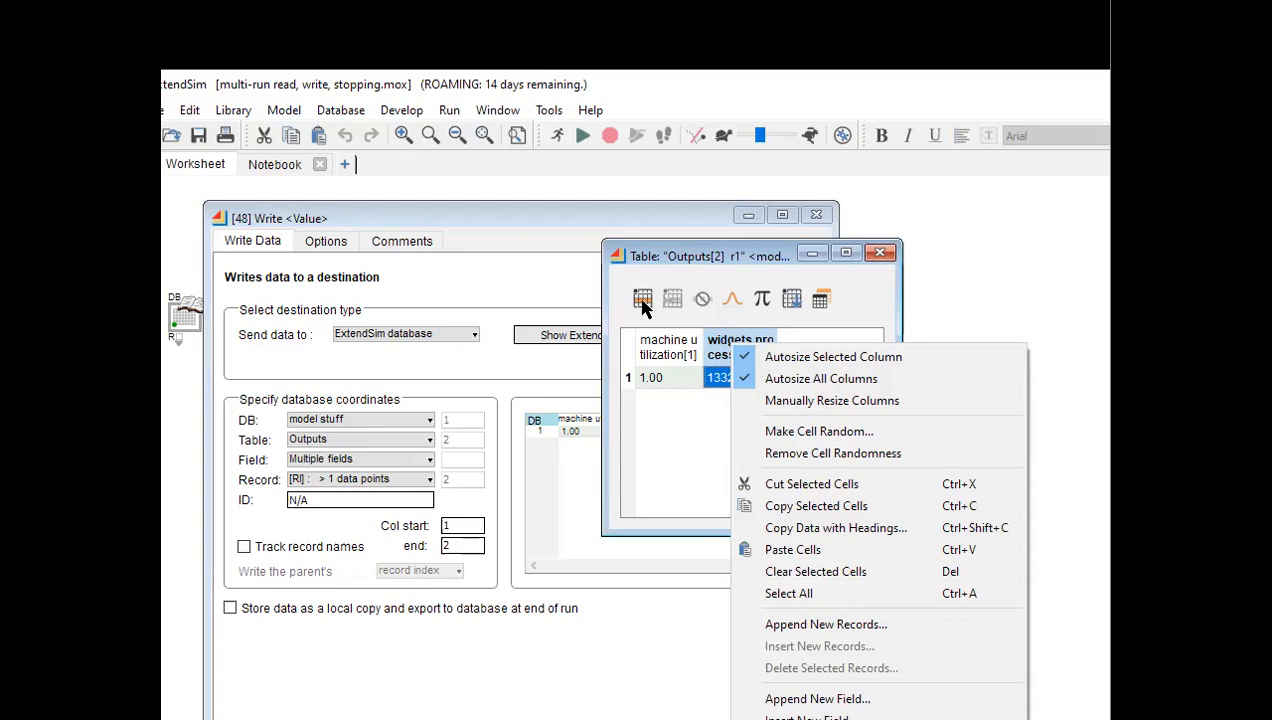
{"action": "left_click", "coordinate": [824, 300]}
{"action": "left_click", "coordinate": [824, 300]}
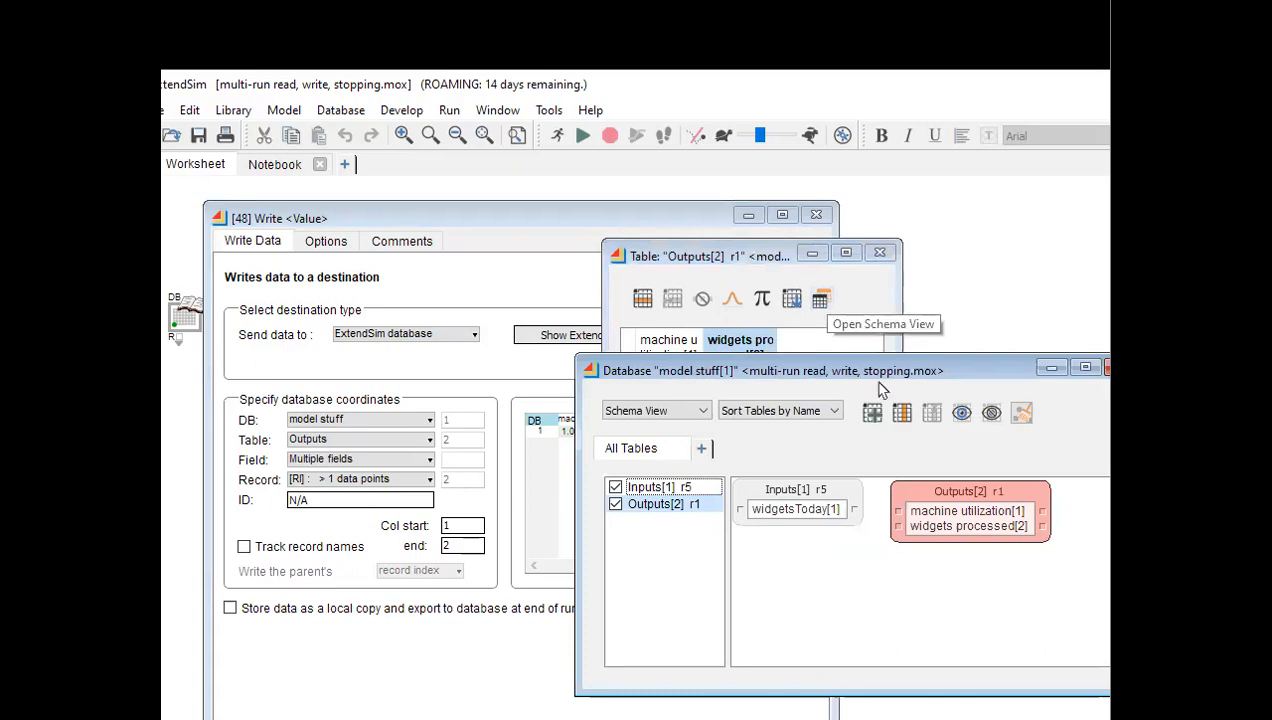
- Set the Outputs table to delete all records on the first run in a multi-simulation run, and close the database windows
{"action": "right_click", "coordinate": [930, 495]}
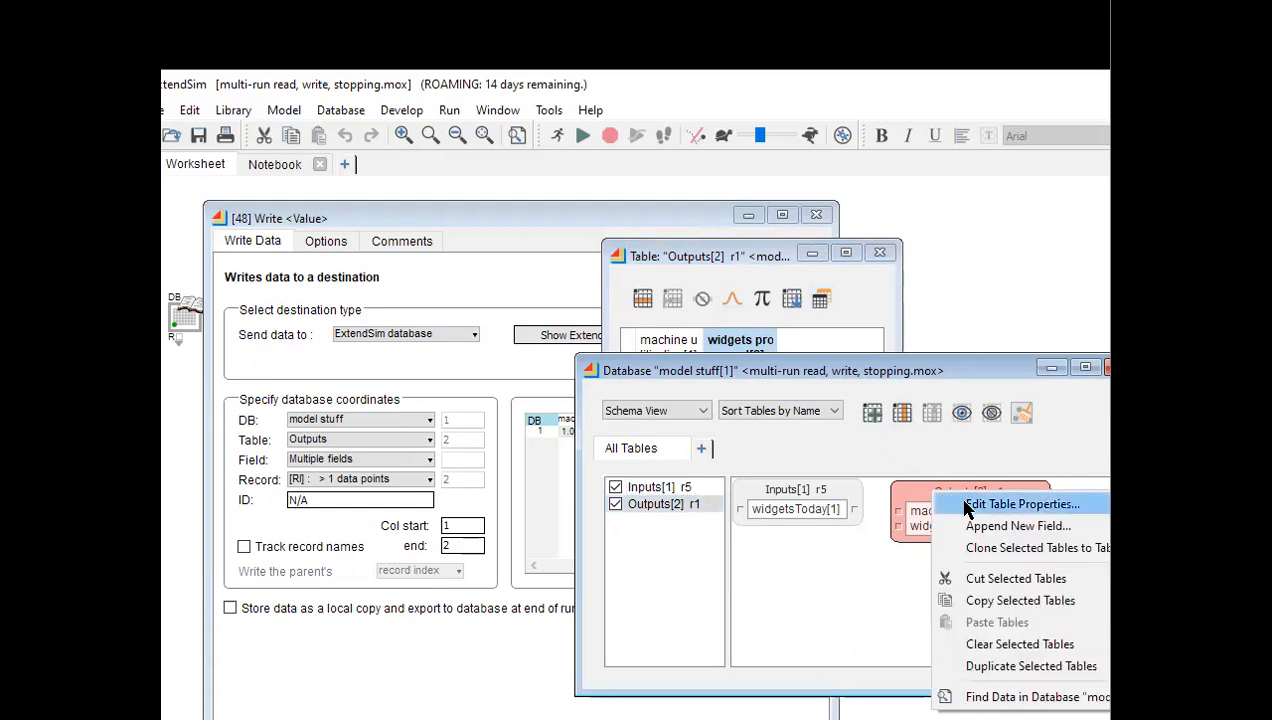
{"action": "left_click", "coordinate": [966, 504]}
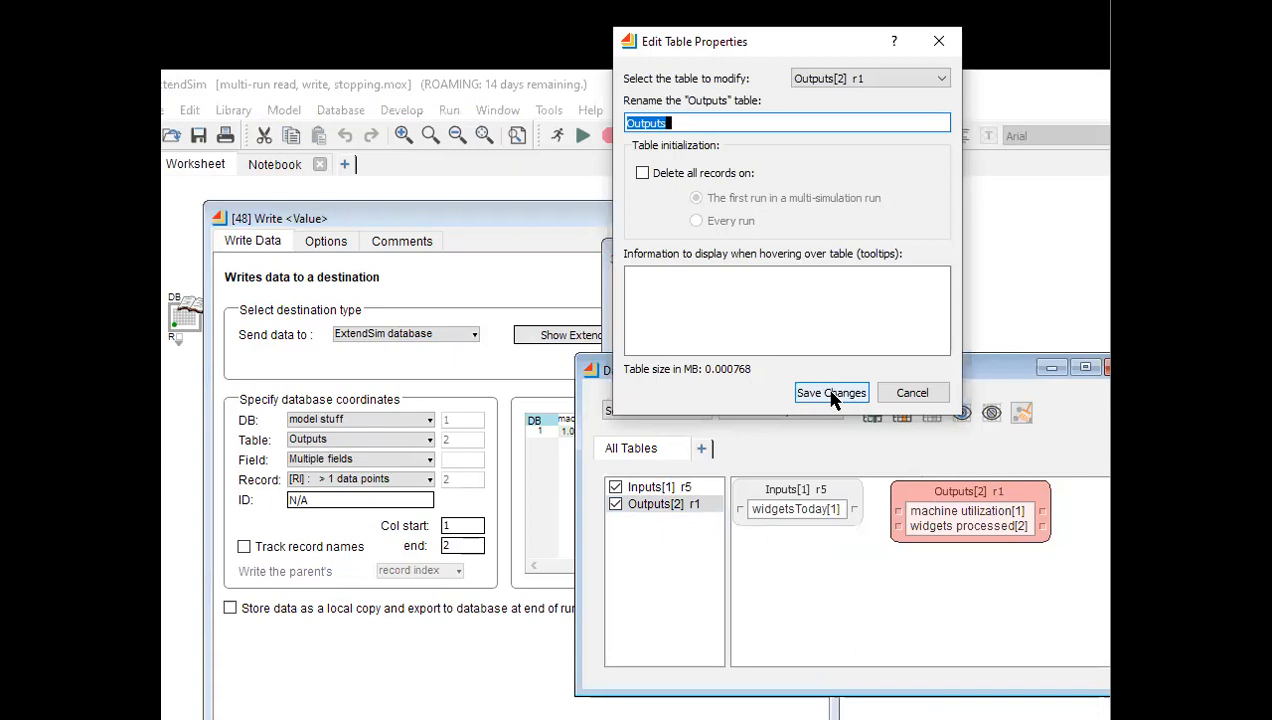
{"action": "left_click", "coordinate": [643, 175]}
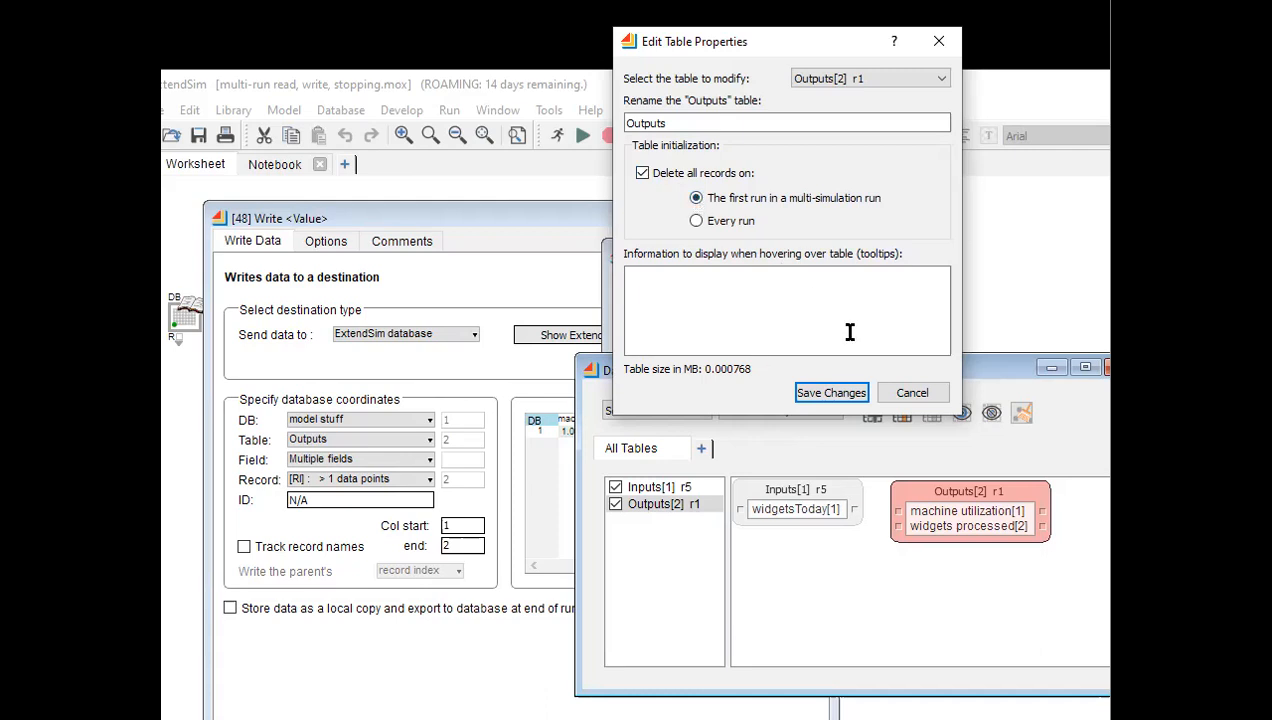
{"action": "left_click", "coordinate": [832, 393]}
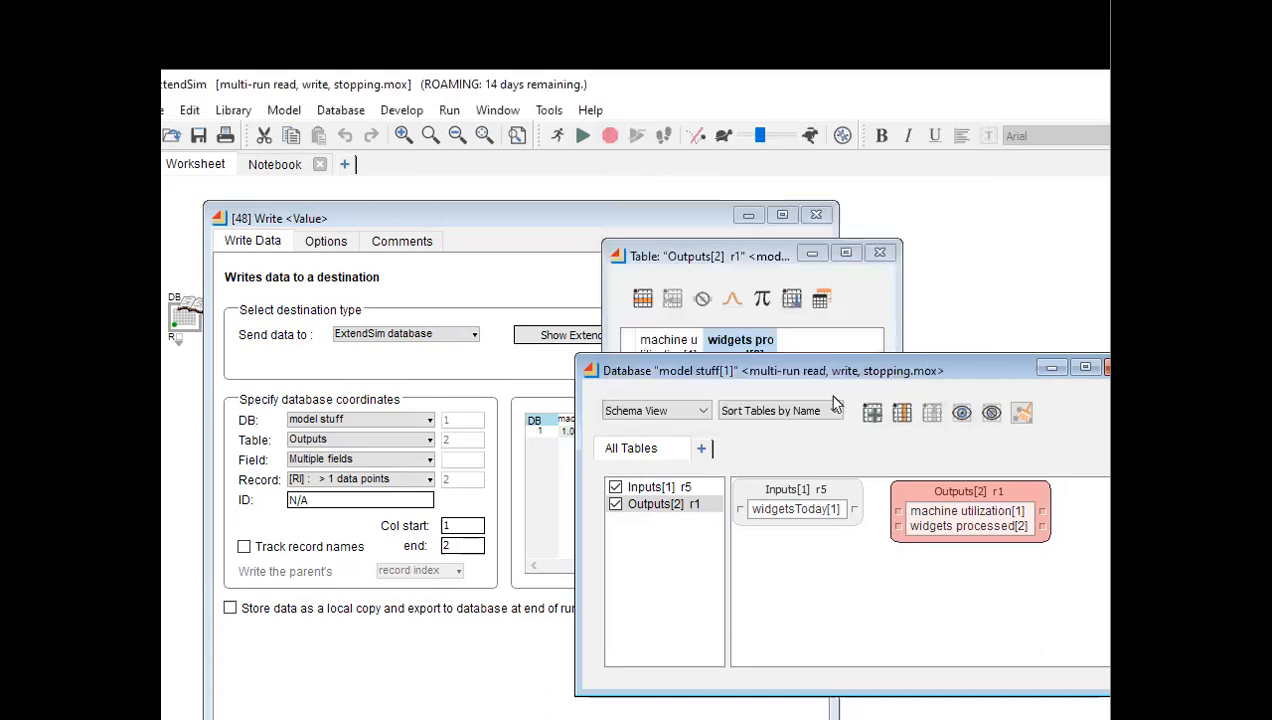
{"action": "left_click_drag", "start_coordinate": [991, 369], "coordinate": [863, 348]}
{"action": "left_click", "coordinate": [993, 347]}
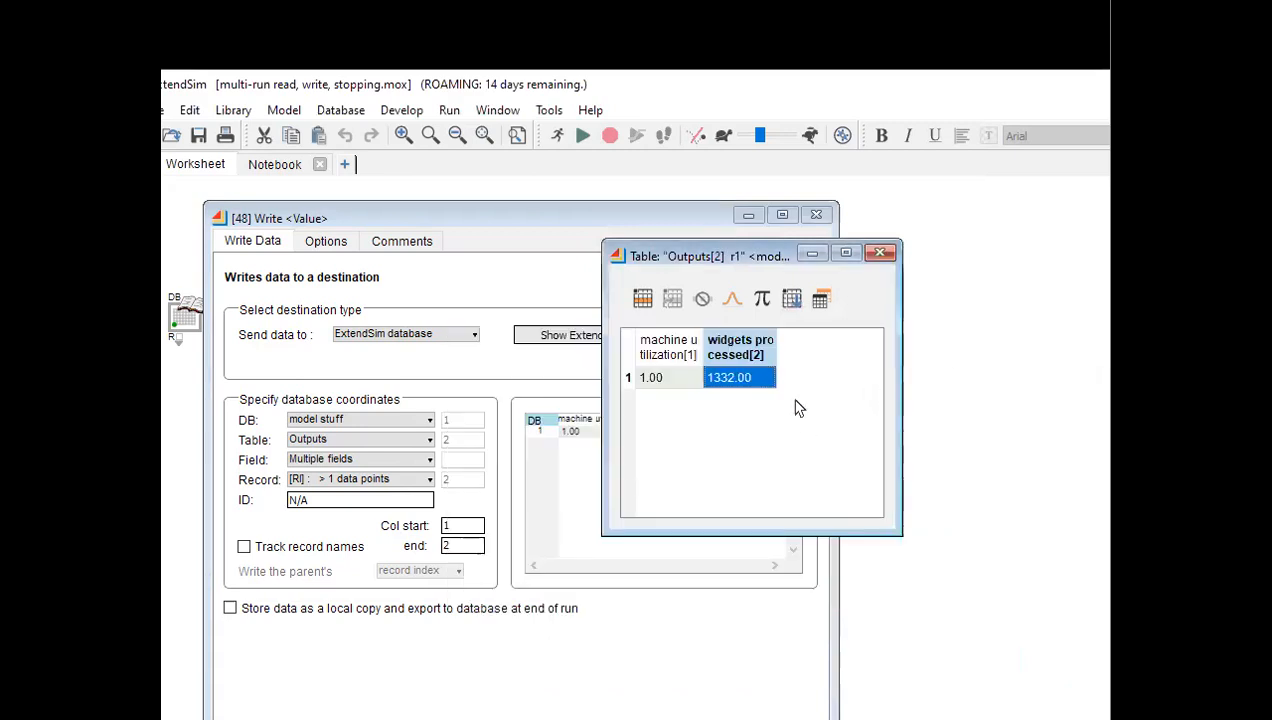
{"action": "left_click", "coordinate": [880, 254]}
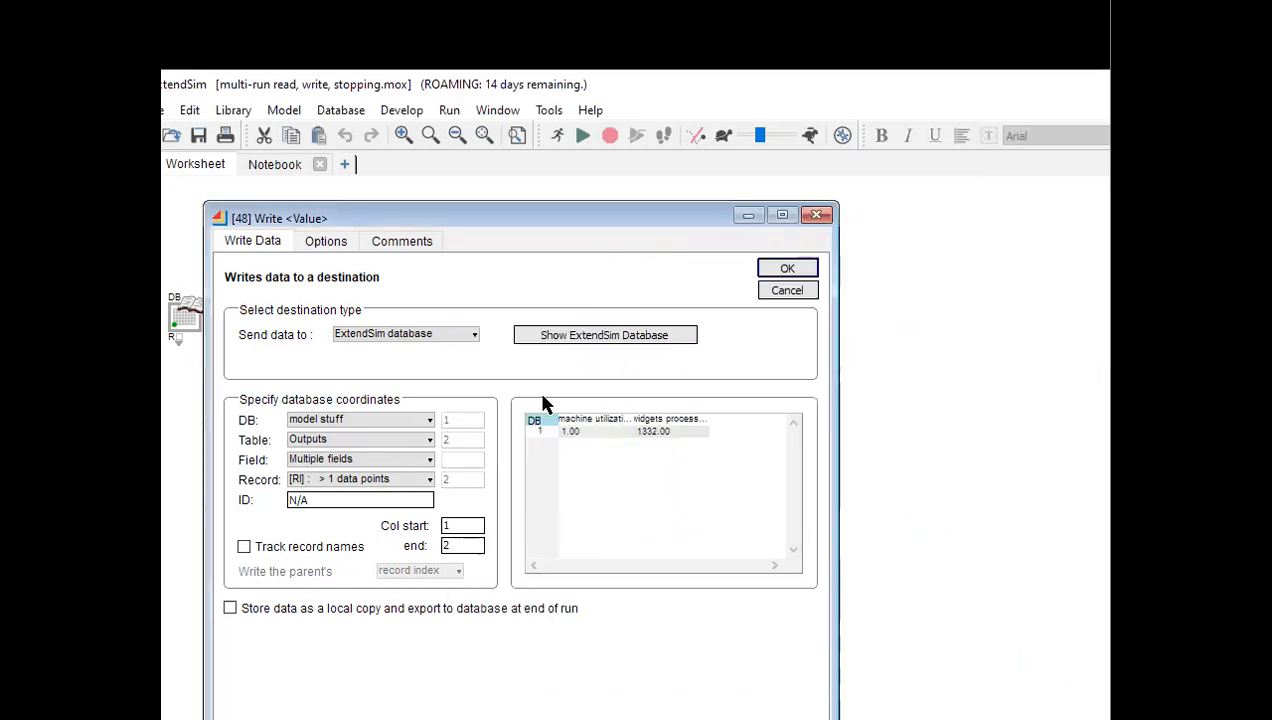
- Review the Write block's writing options, accept them and run the multi-run simulation
{"action": "left_click", "coordinate": [331, 246]}
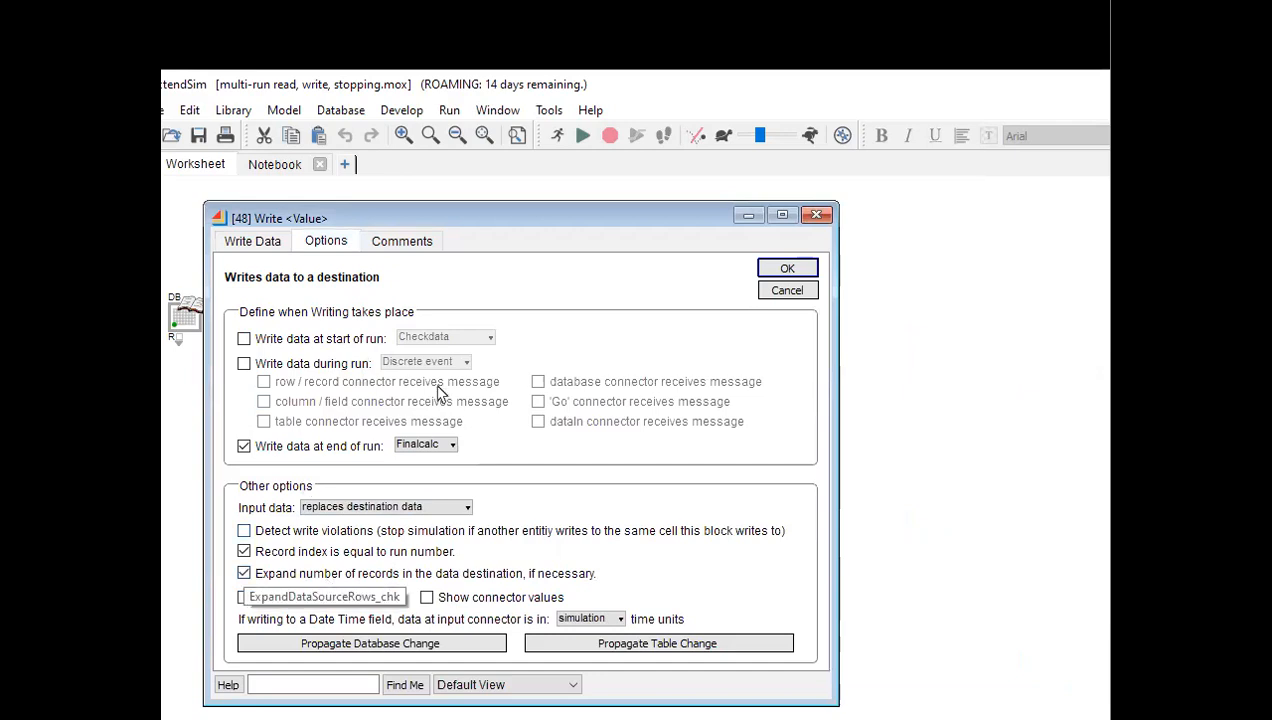
{"action": "left_click", "coordinate": [787, 268]}
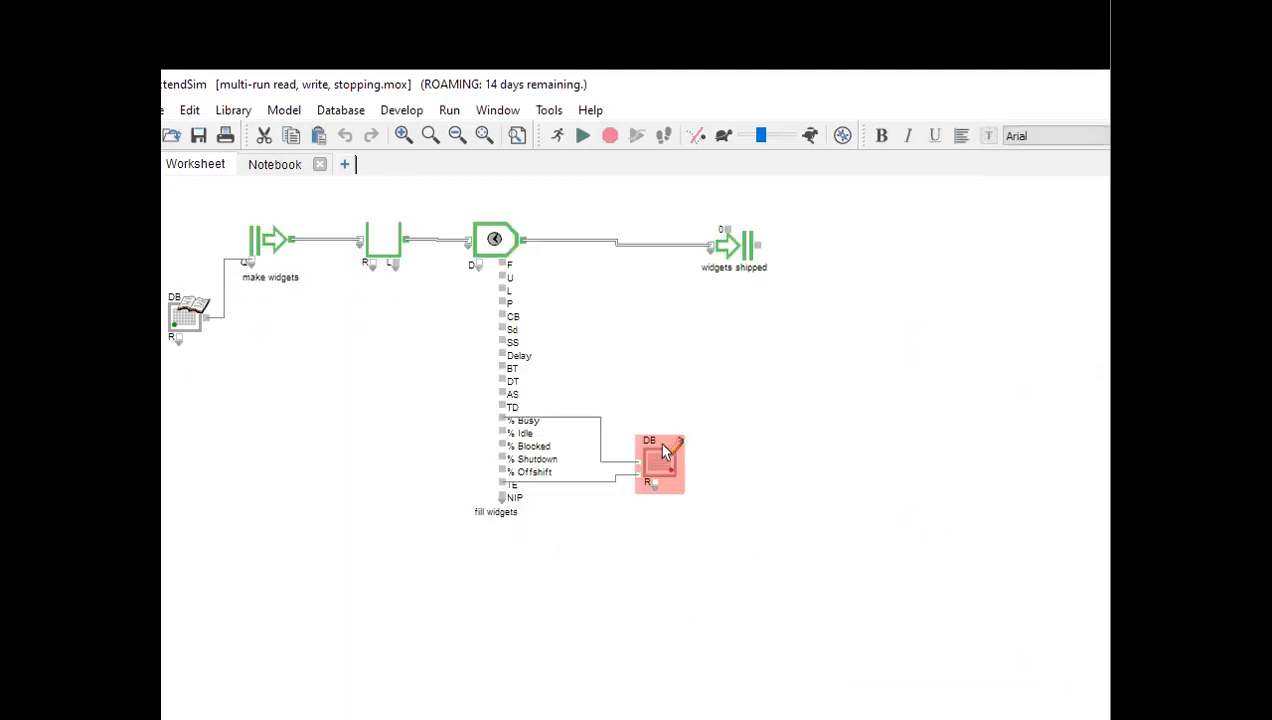
{"action": "left_click", "coordinate": [584, 137]}
- Examine the Outputs records written for each run in the Write block, and close its dialog
{"action": "double_click", "coordinate": [664, 459]}
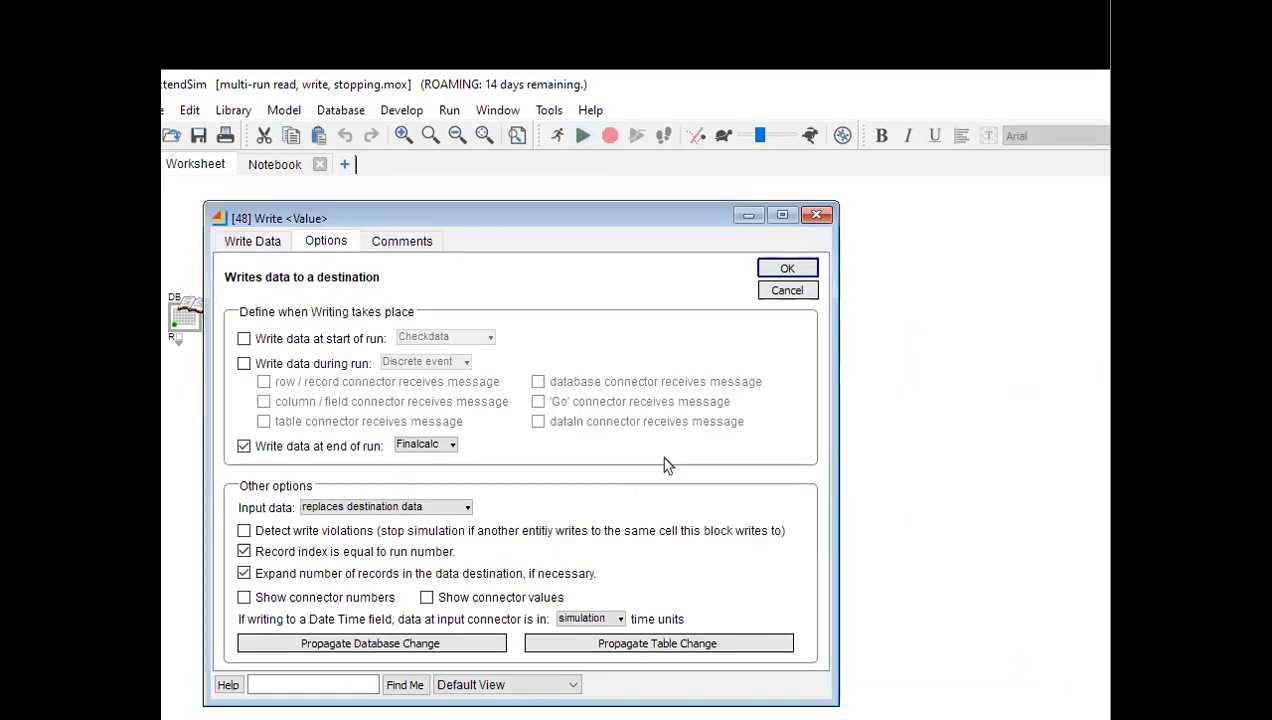
{"action": "left_click", "coordinate": [264, 249]}
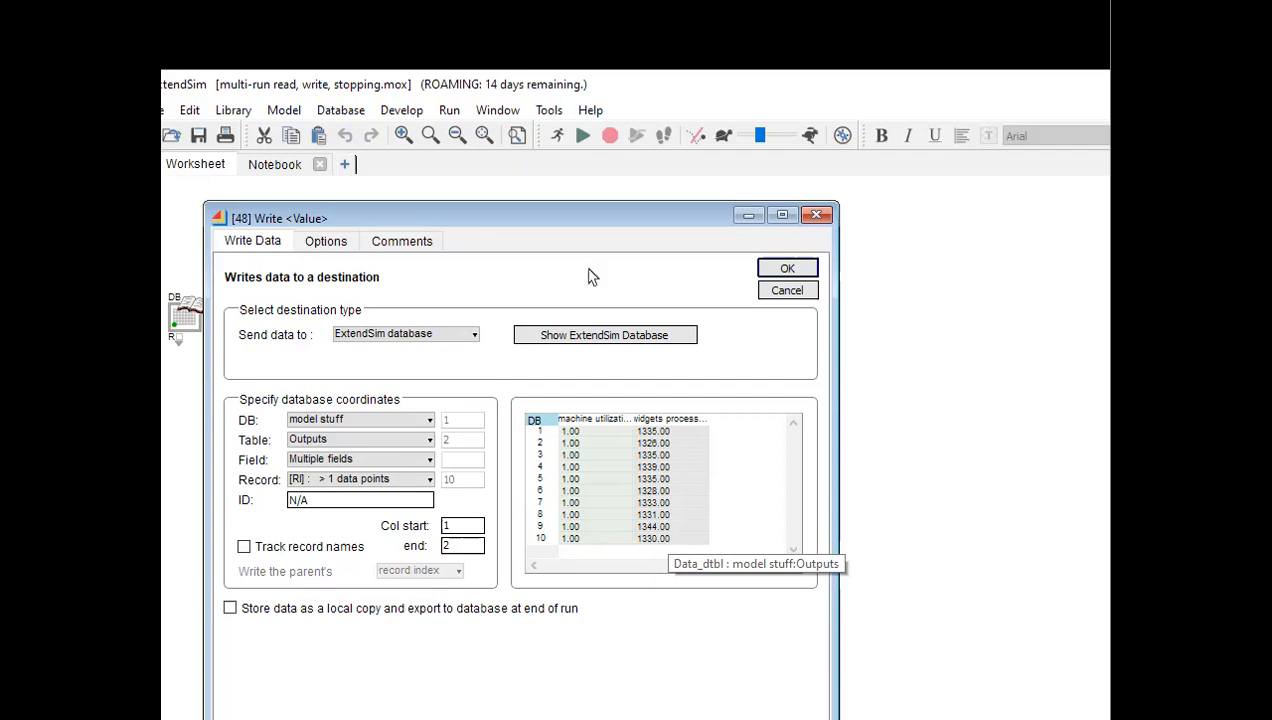
{"action": "left_click_drag", "start_coordinate": [583, 221], "coordinate": [805, 201]}
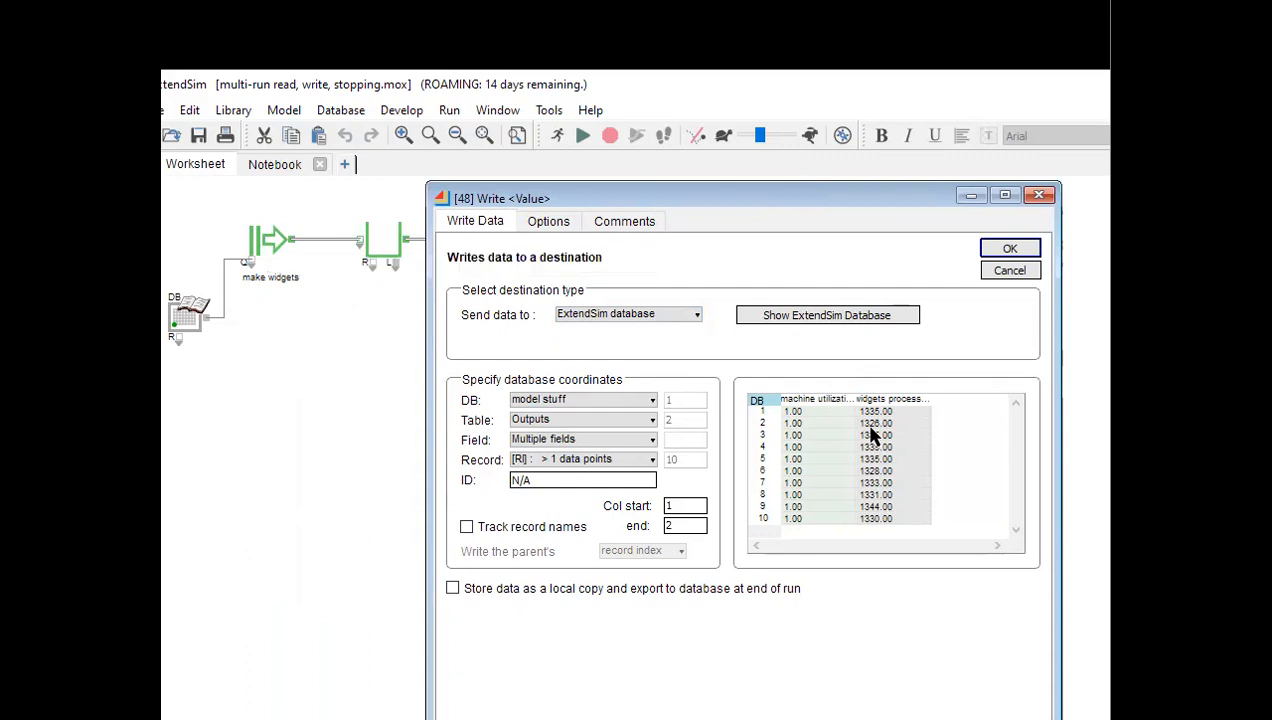
{"action": "left_click", "coordinate": [1012, 250]}
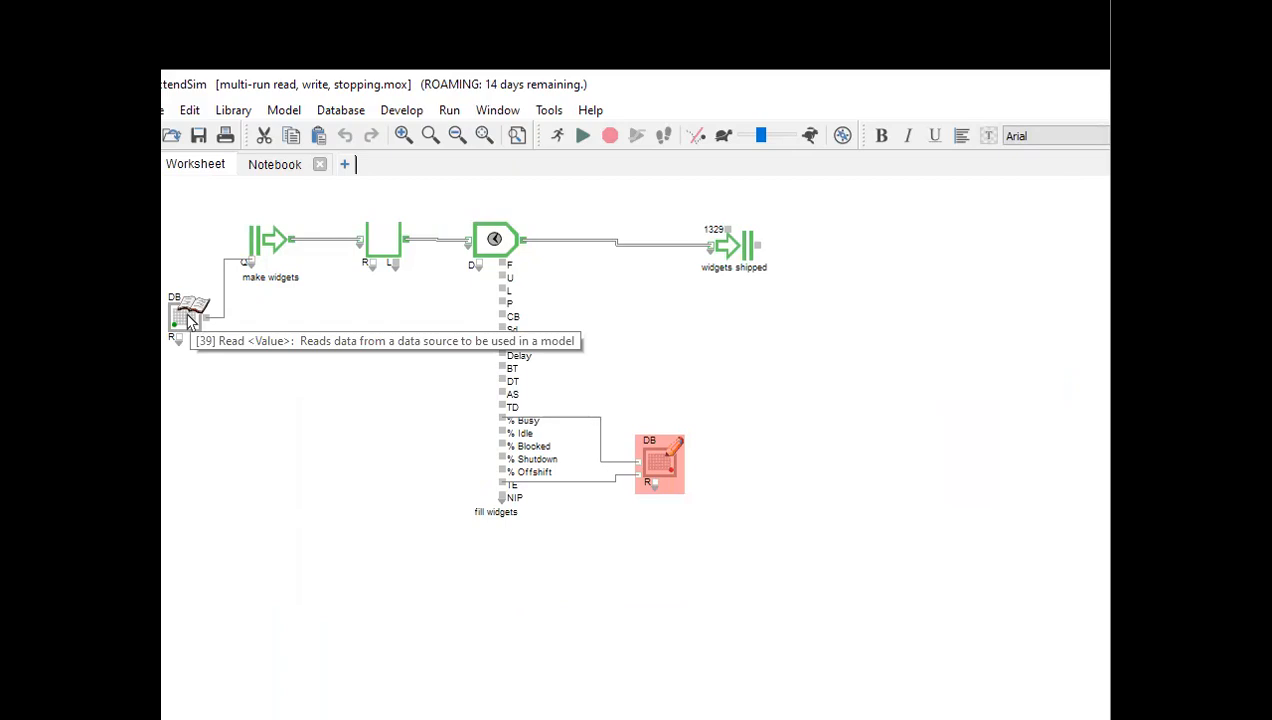
- Review the Read block's source and options, set its record index equal to the run number, and accept the dialog
{"action": "double_click", "coordinate": [190, 320]}
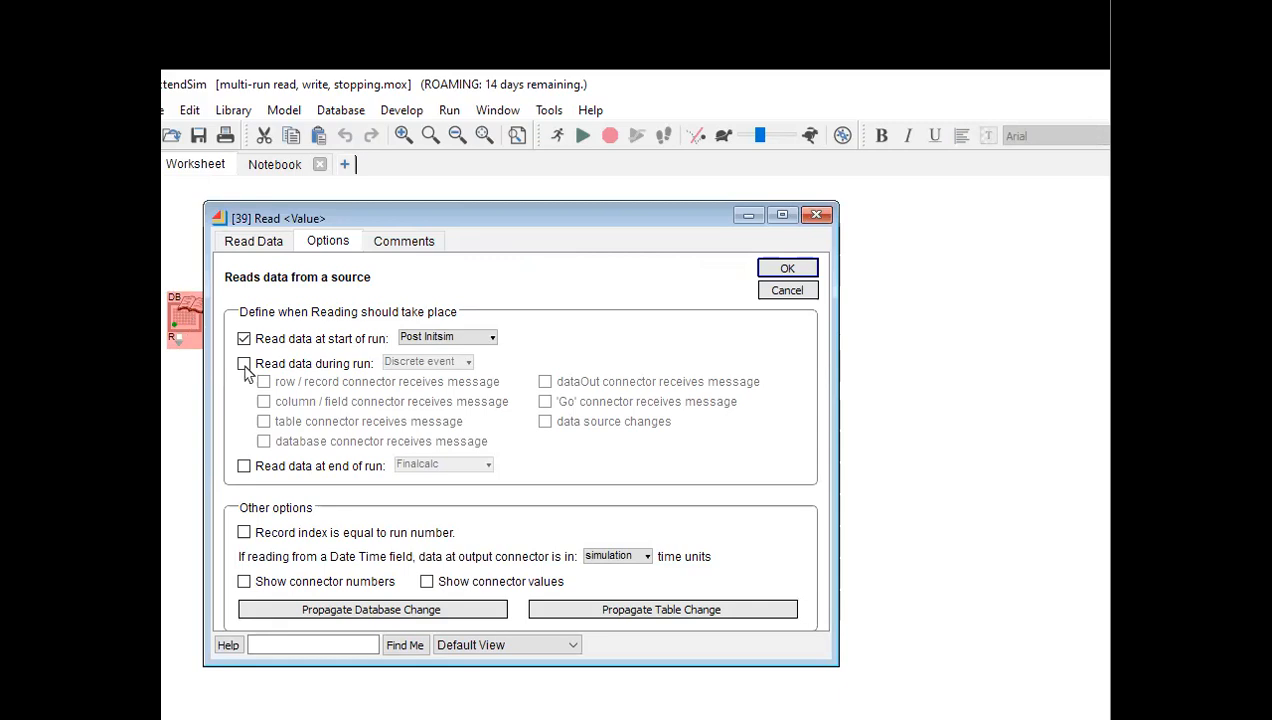
{"action": "left_click", "coordinate": [272, 244]}
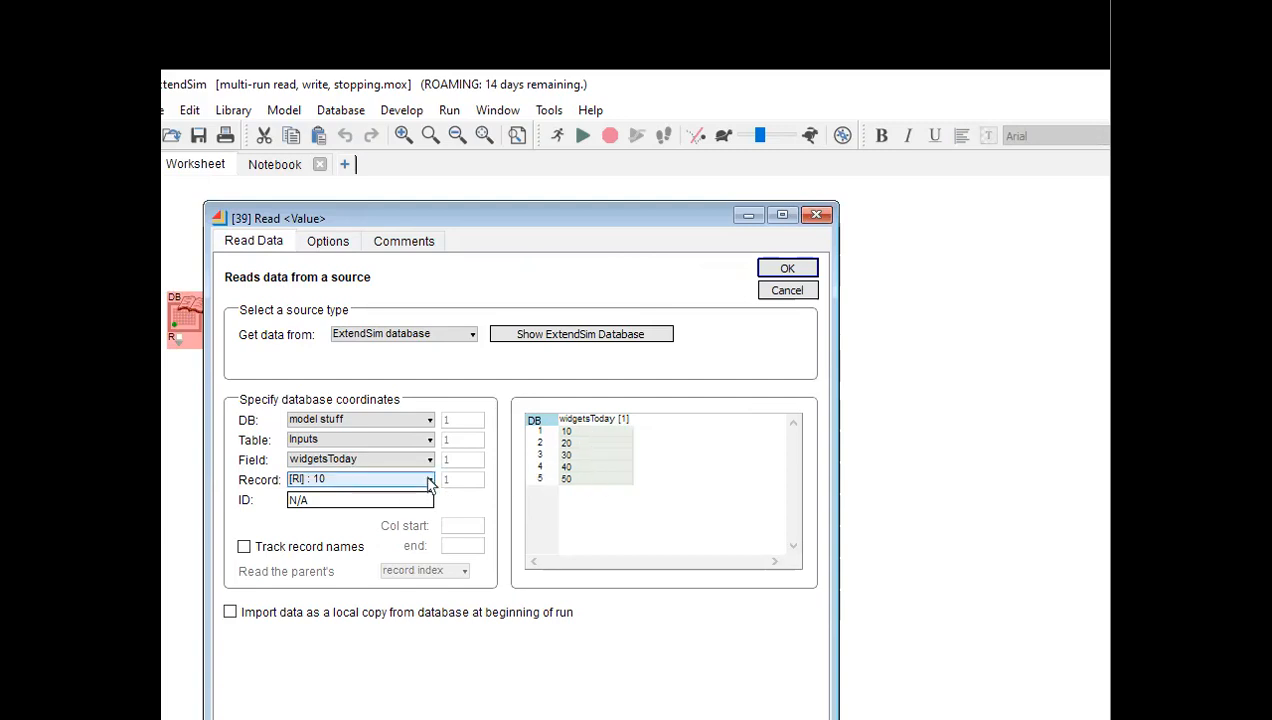
{"action": "left_click", "coordinate": [328, 245]}
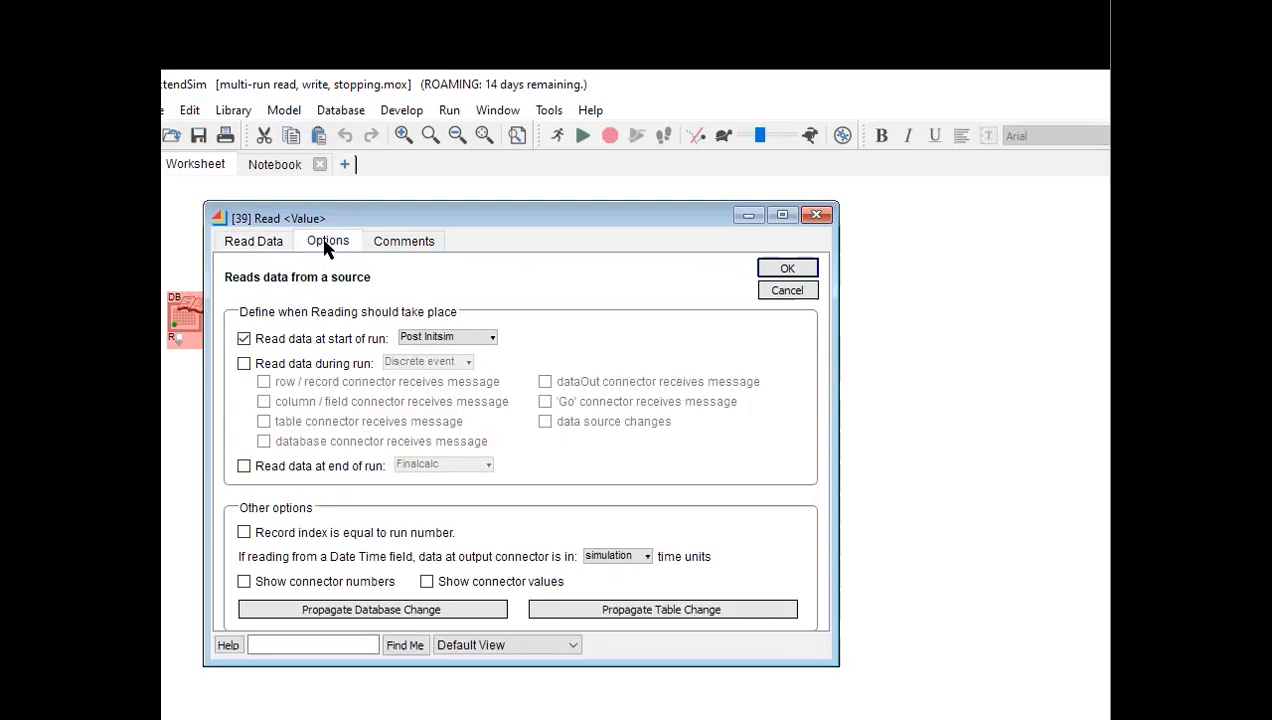
{"action": "left_click", "coordinate": [244, 533]}
{"action": "left_click", "coordinate": [772, 271]}
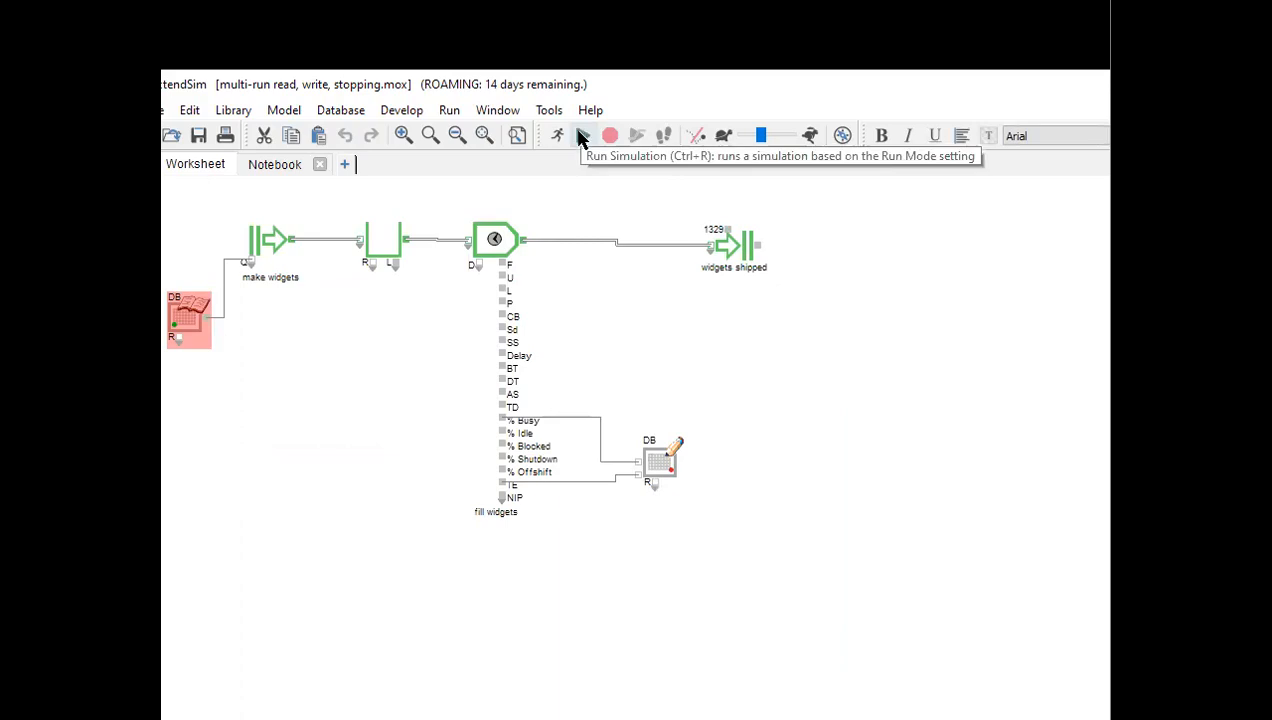
- Try to run the multi-run simulation with the Read block's record index tied to the run number, and dismiss the alerts
{"action": "left_click", "coordinate": [580, 137]}
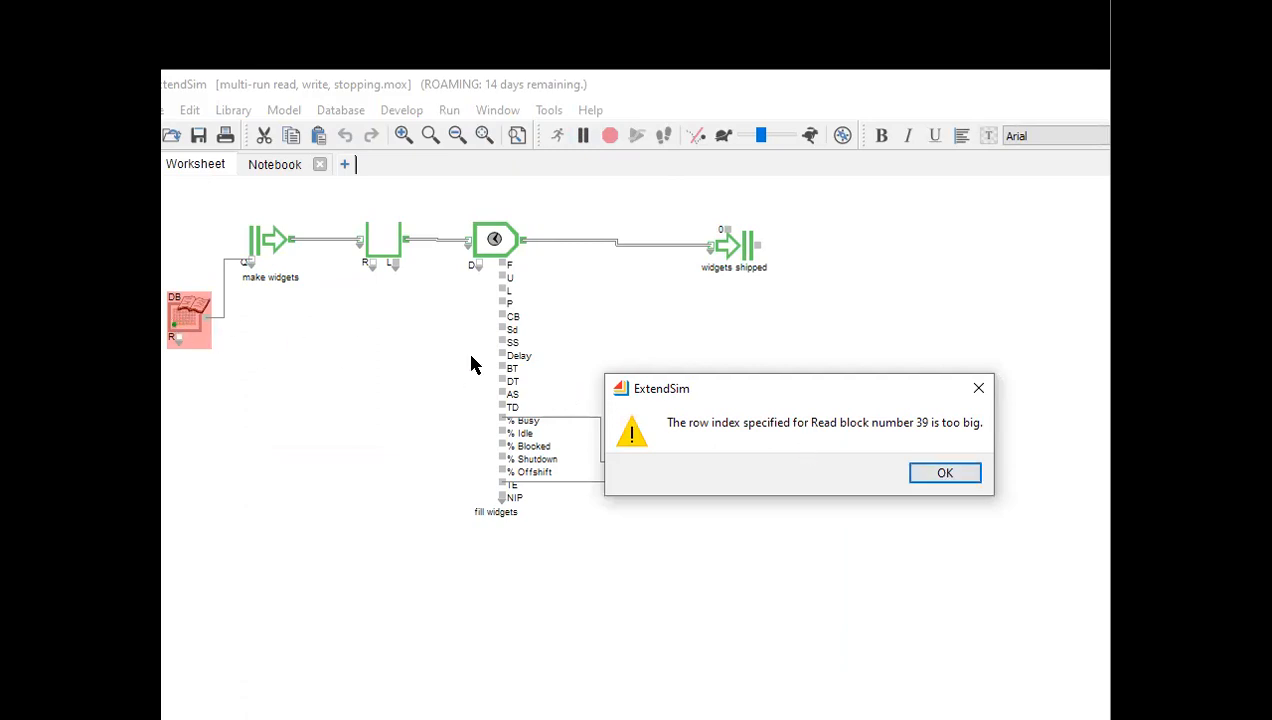
{"action": "left_click", "coordinate": [945, 473]}
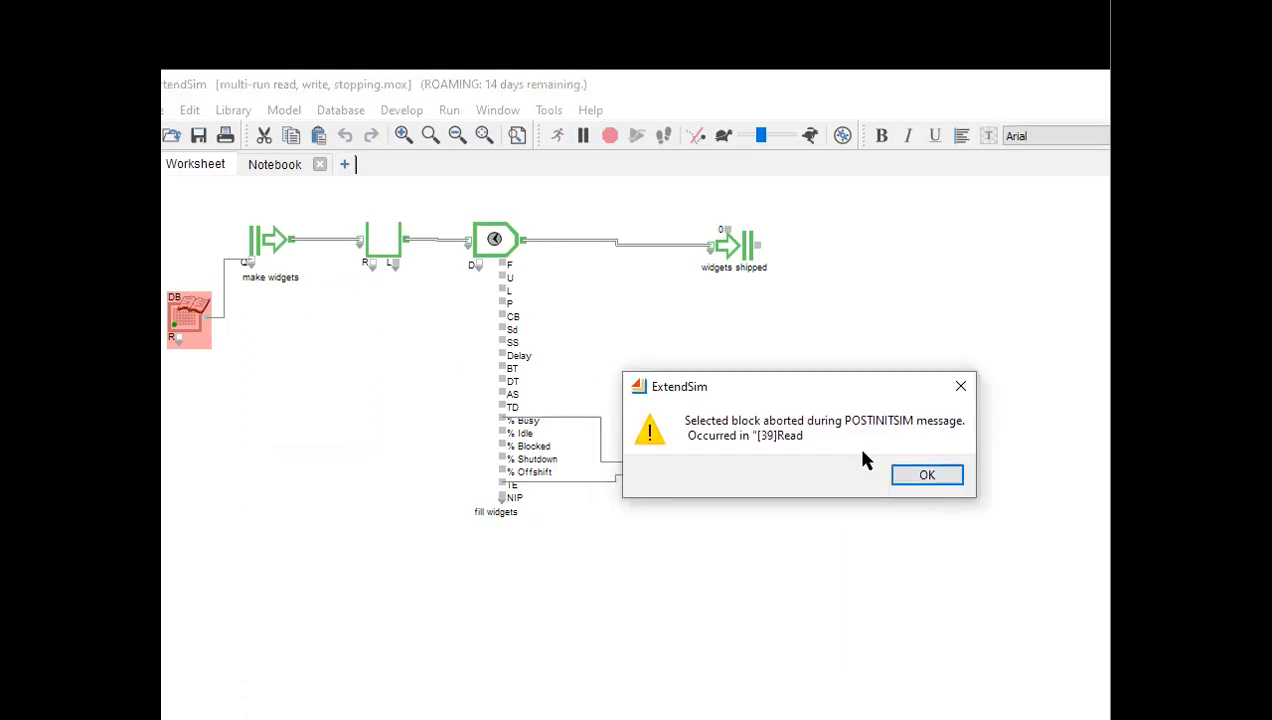
{"action": "left_click", "coordinate": [928, 478]}
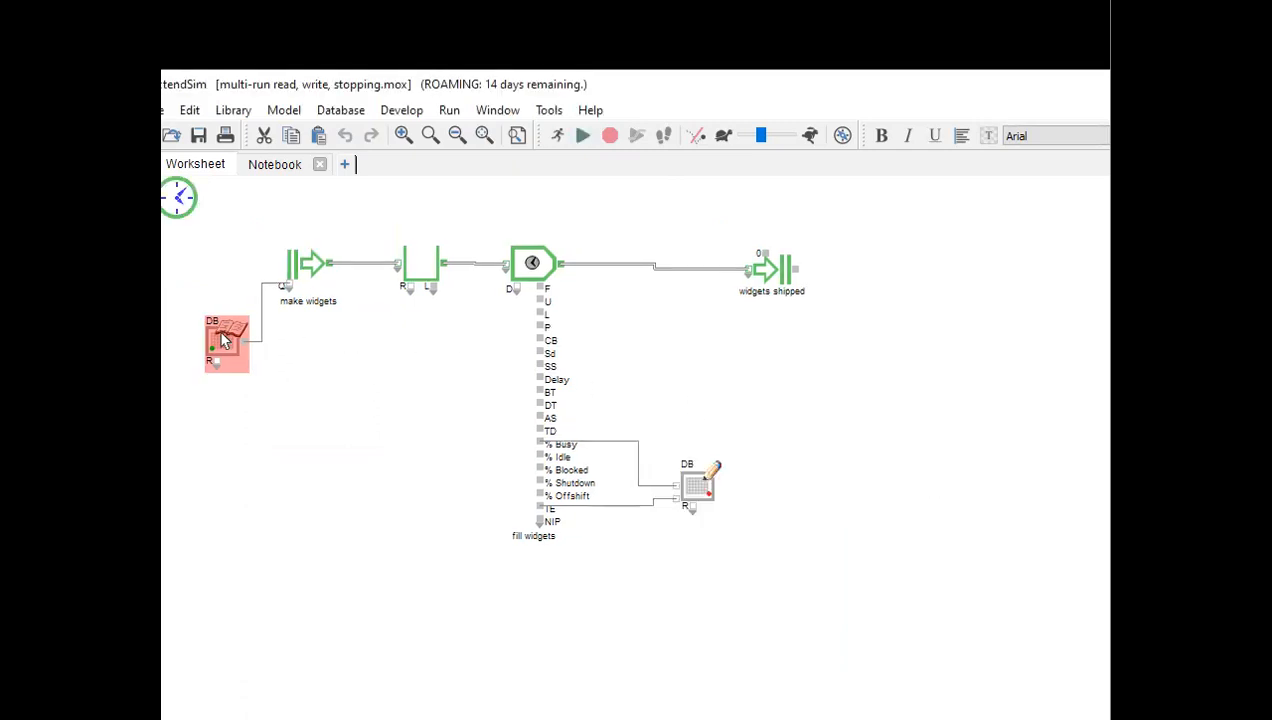
- Examine the Read block's record setting and Inputs records, and the Write block's Outputs records, closing both dialogs
{"action": "double_click", "coordinate": [222, 338]}
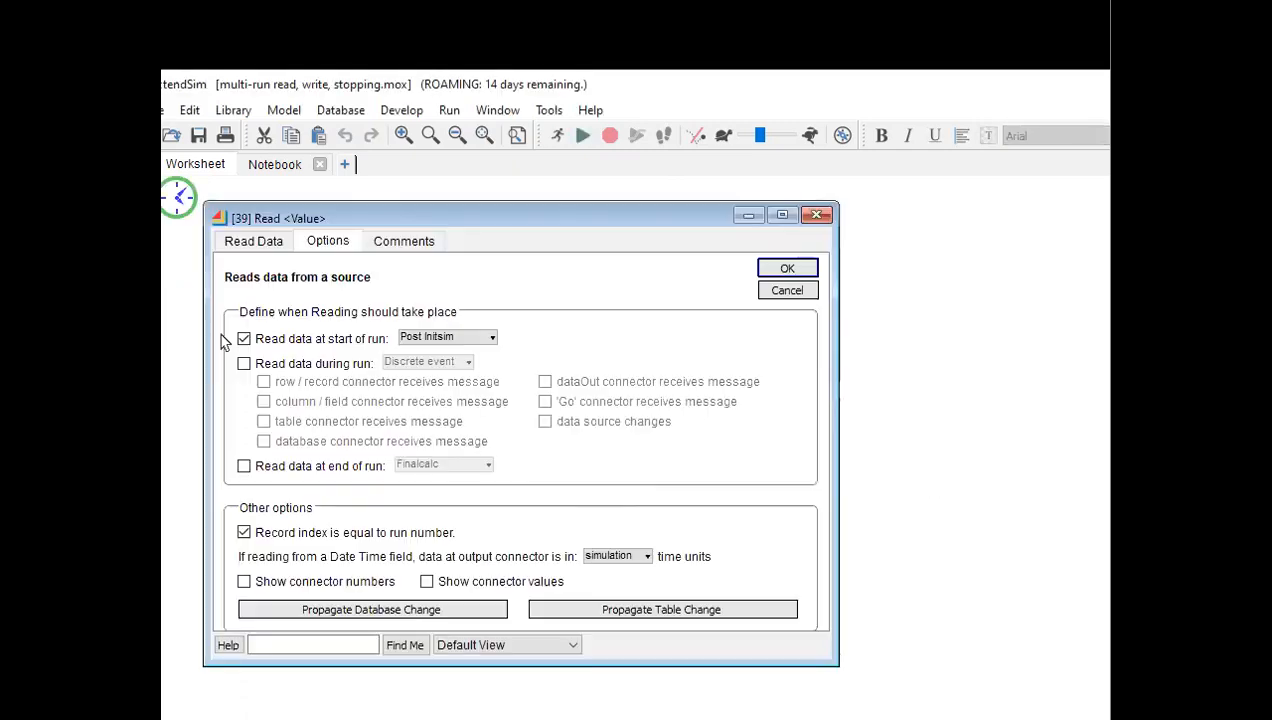
{"action": "left_click", "coordinate": [262, 246]}
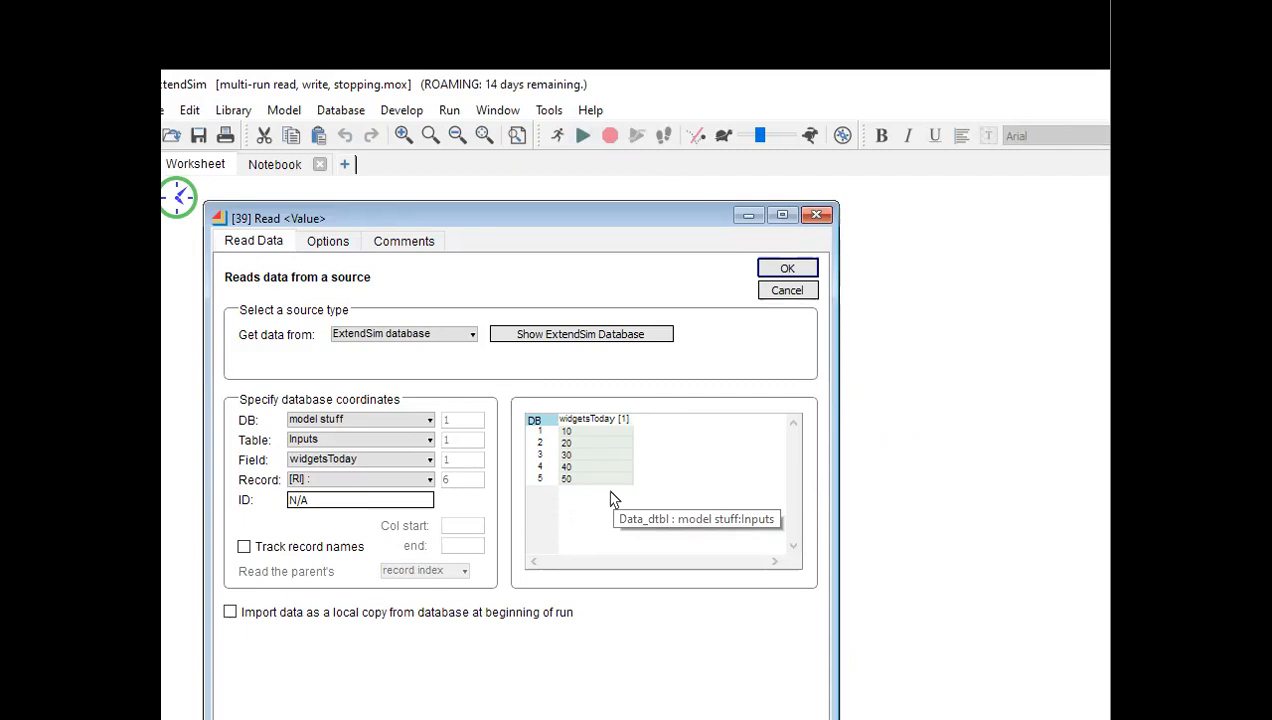
{"action": "left_click", "coordinate": [801, 272]}
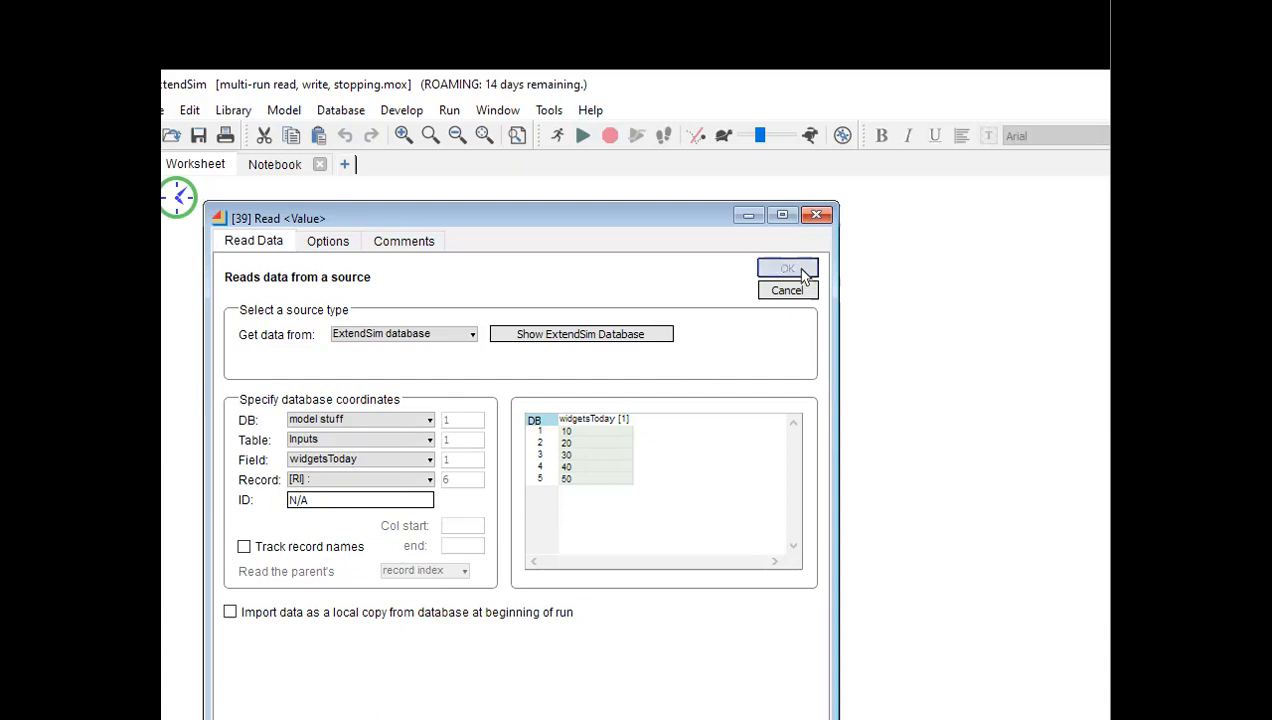
{"action": "left_click", "coordinate": [693, 481]}
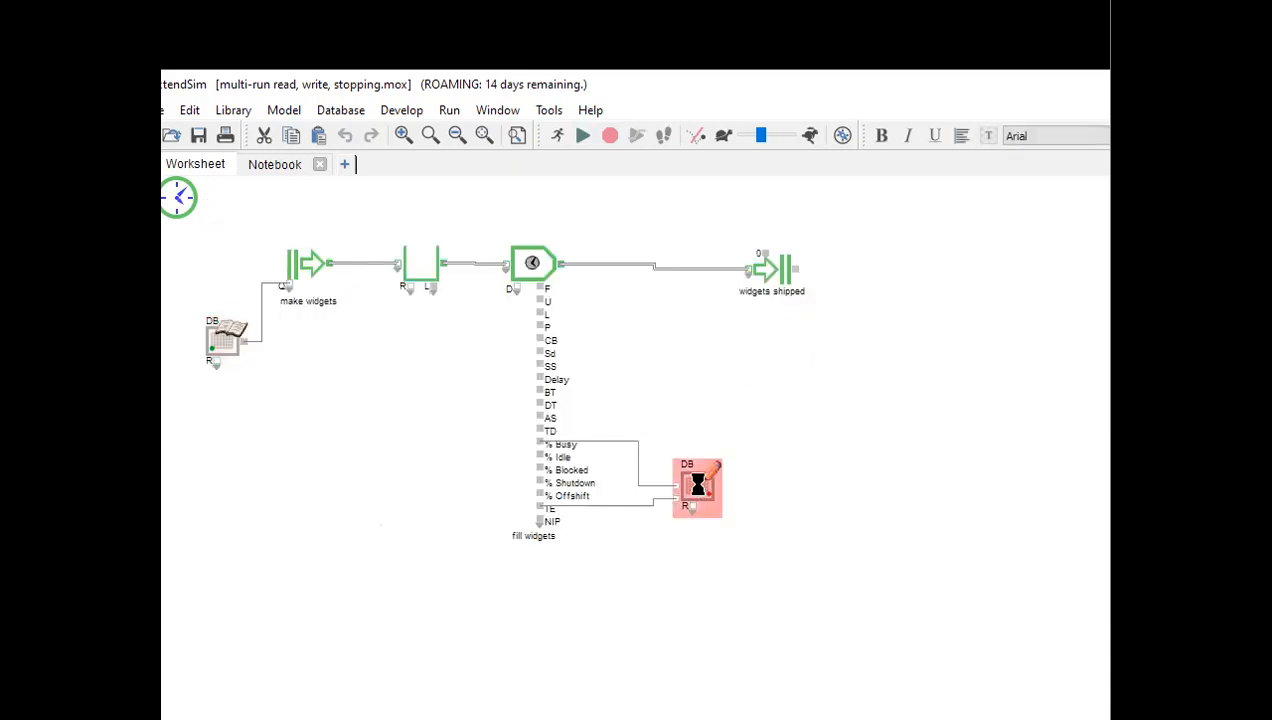
{"action": "double_click", "coordinate": [699, 488]}
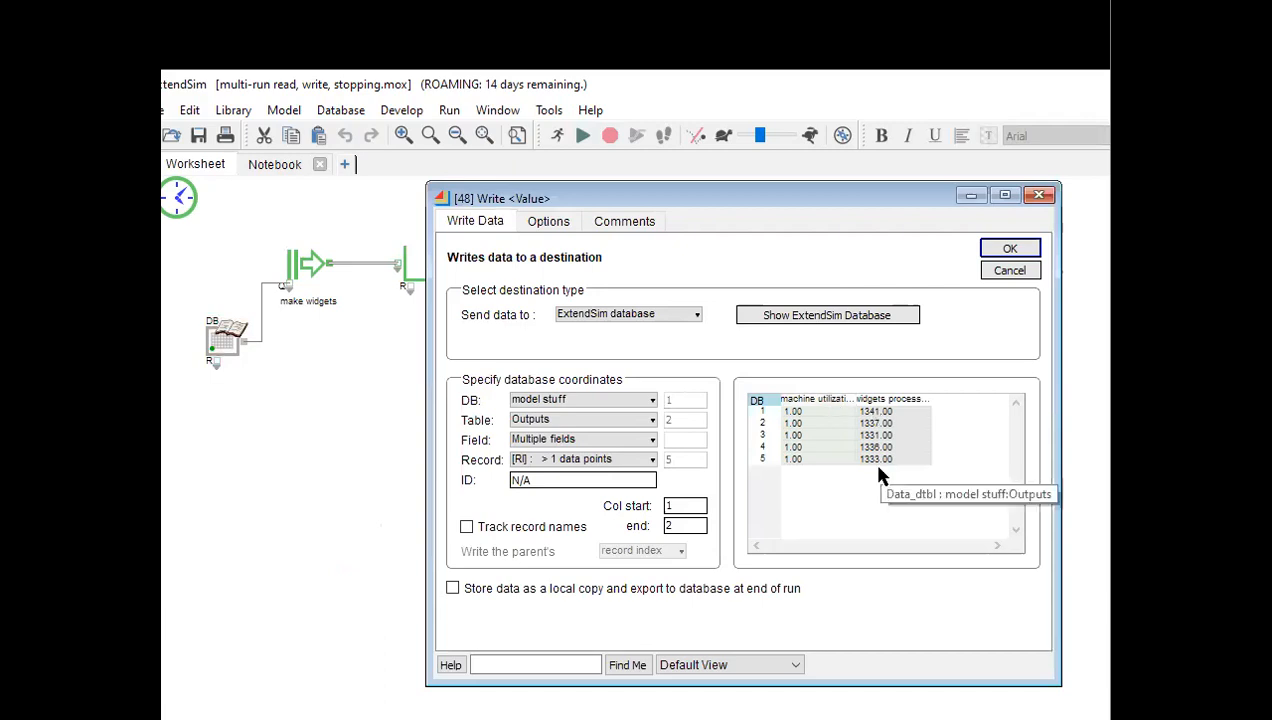
{"action": "left_click", "coordinate": [1041, 196]}
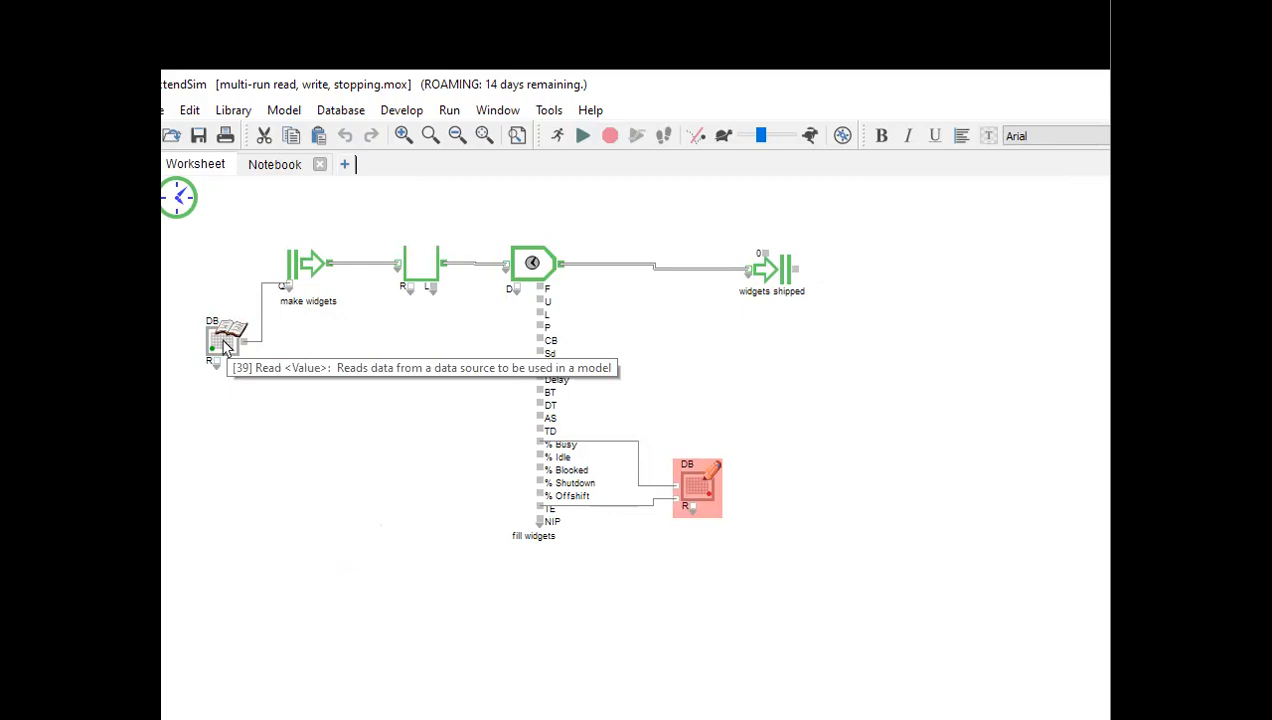
- Try running the simulation again with the same number of runs, and dismiss the alerts
{"action": "left_click", "coordinate": [581, 136]}
{"action": "left_click", "coordinate": [945, 478]}
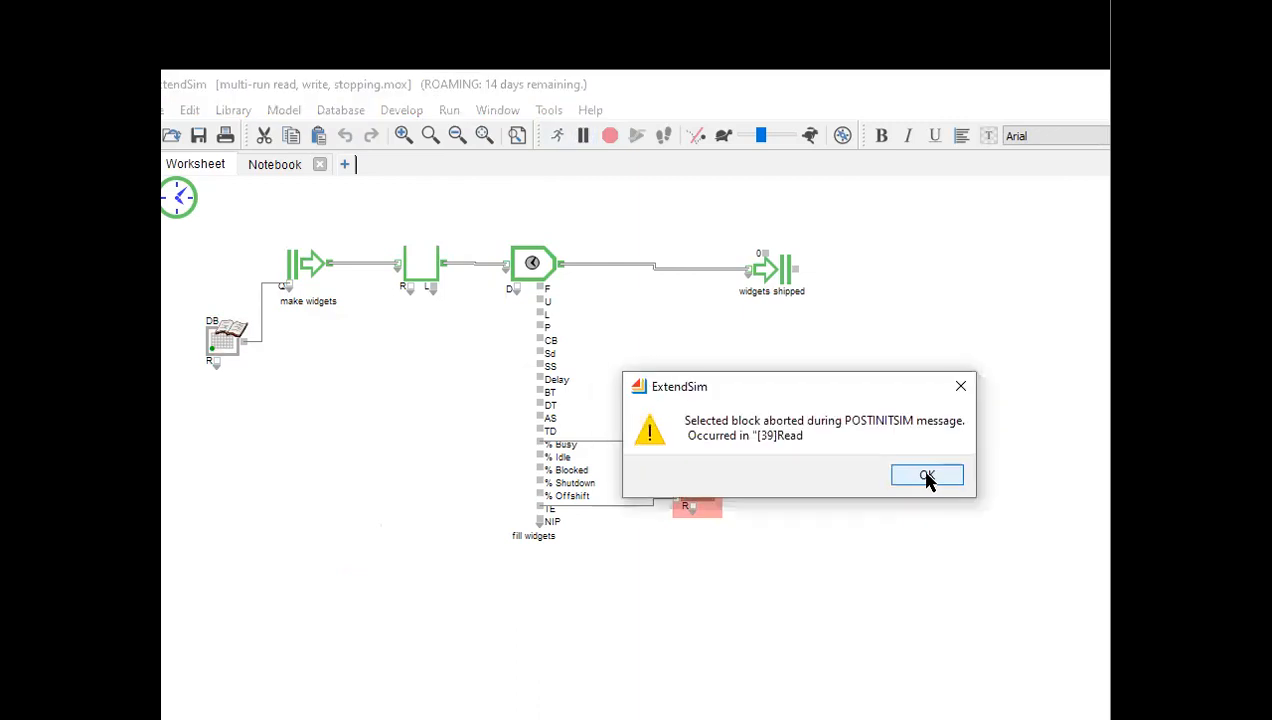
{"action": "left_click", "coordinate": [928, 478]}
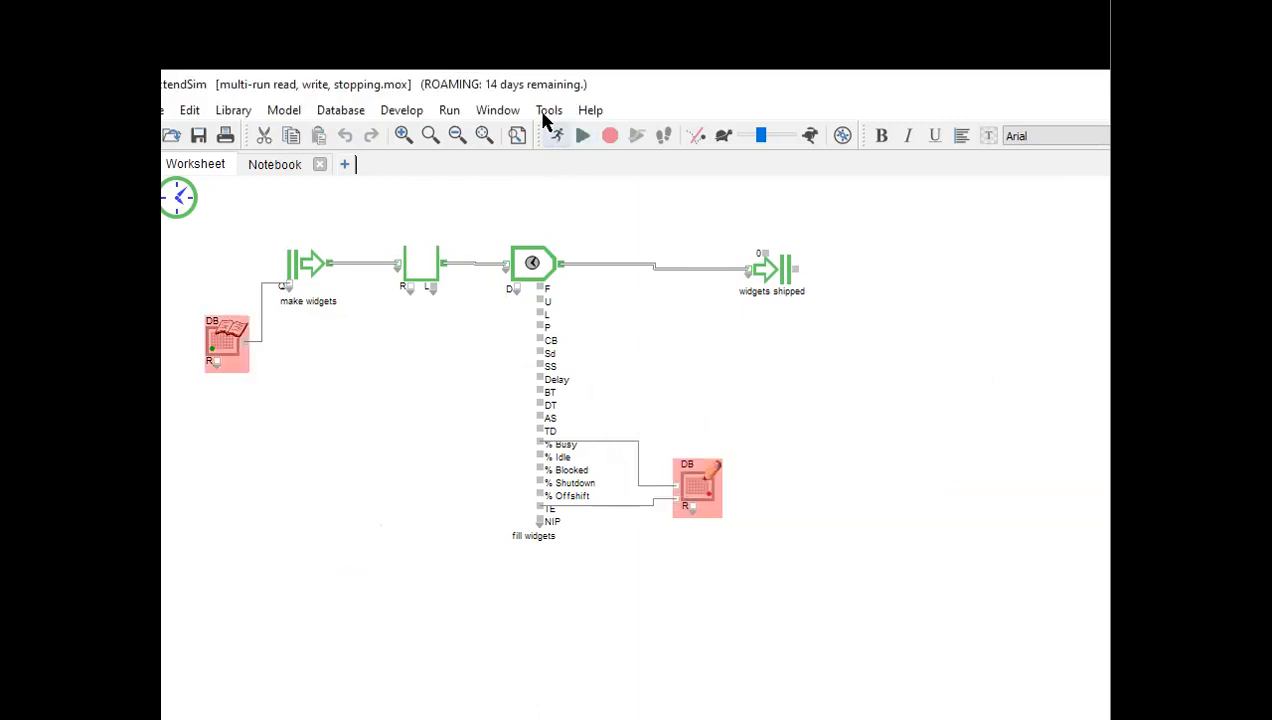
- Set the number of runs to 6 in the simulation setup, try running the model, and dismiss the alerts
{"action": "left_click", "coordinate": [449, 112]}
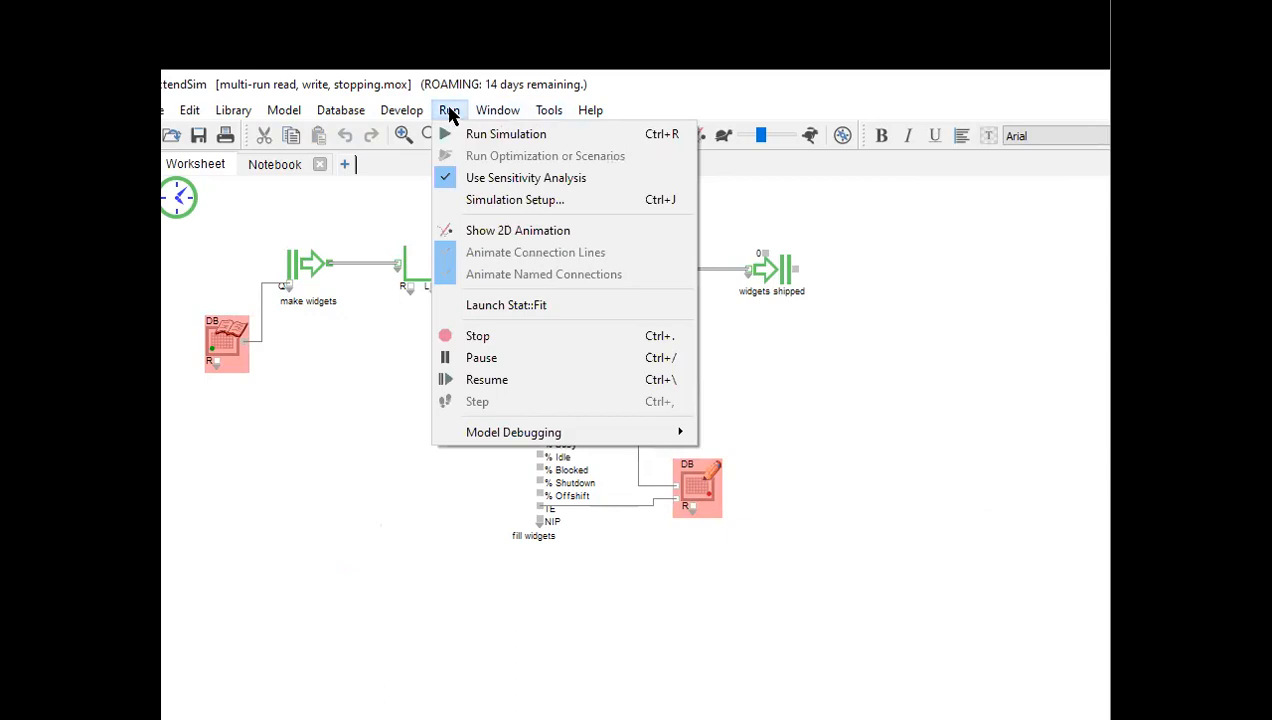
{"action": "left_click", "coordinate": [510, 200]}
{"action": "left_click_drag", "start_coordinate": [630, 140], "coordinate": [610, 145]}
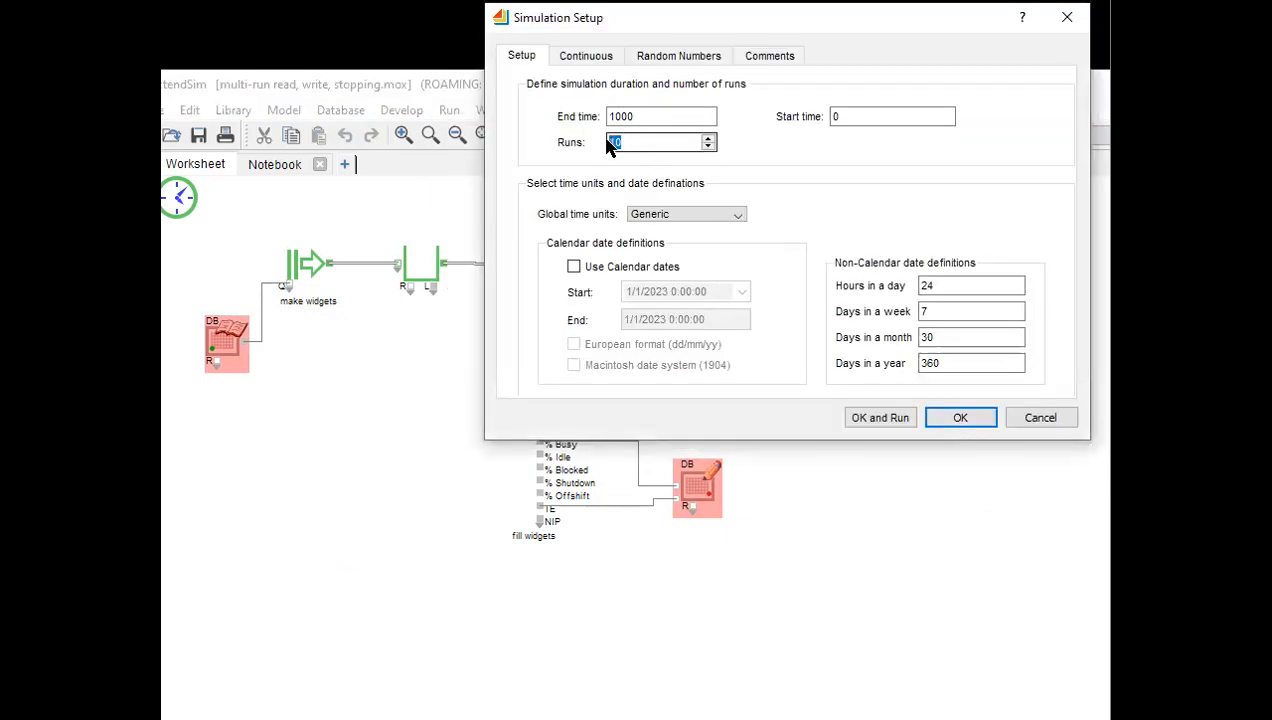
{"action": "type", "text": "6"}
{"action": "left_click", "coordinate": [880, 418]}
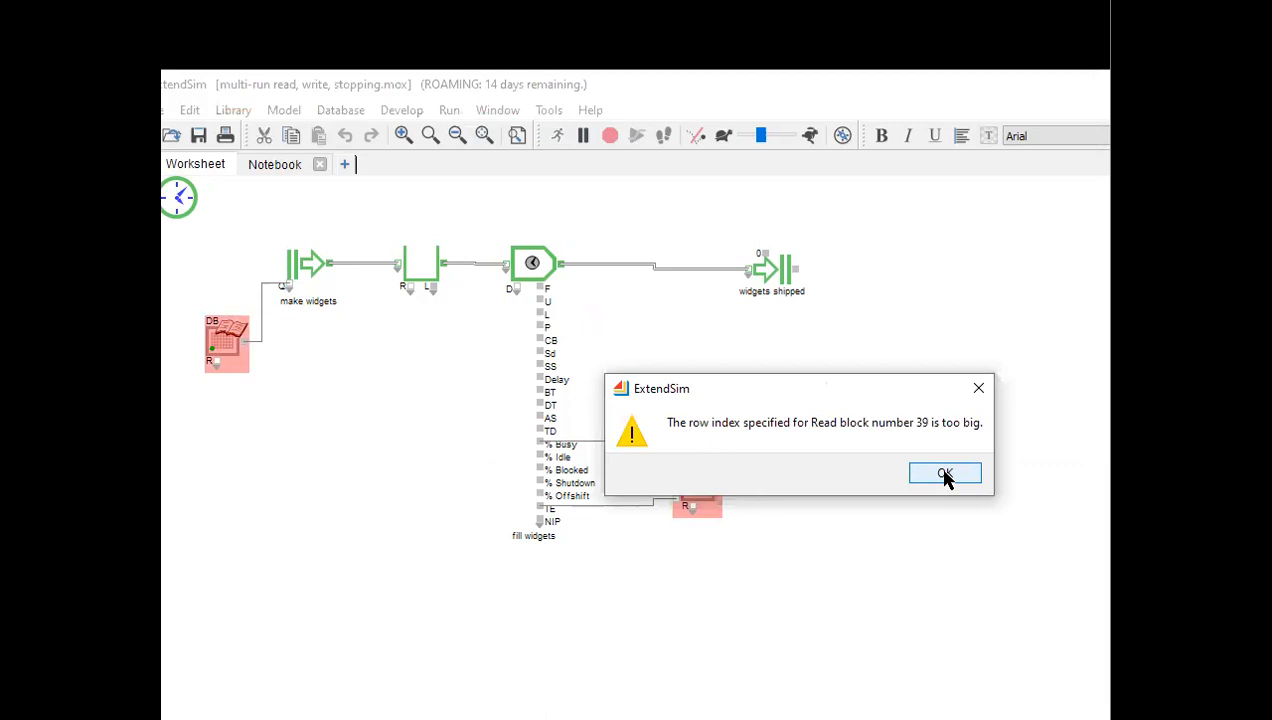
{"action": "left_click", "coordinate": [945, 476]}
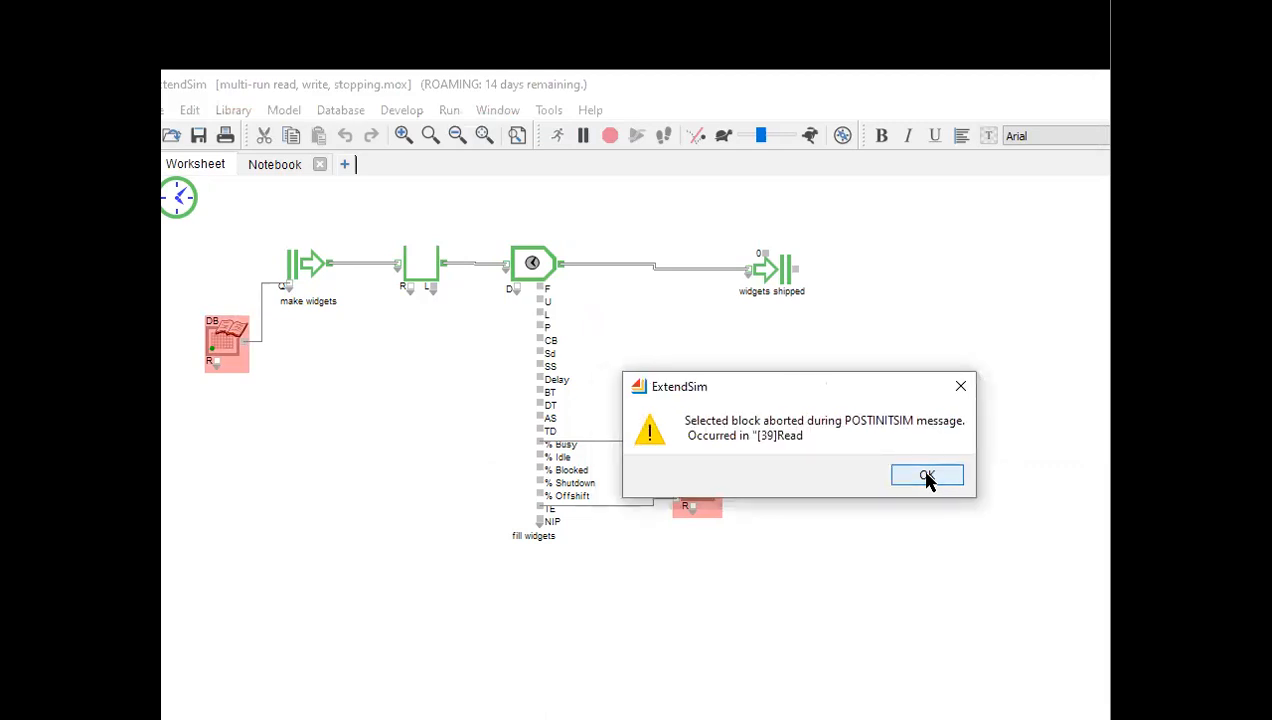
{"action": "left_click", "coordinate": [927, 477]}
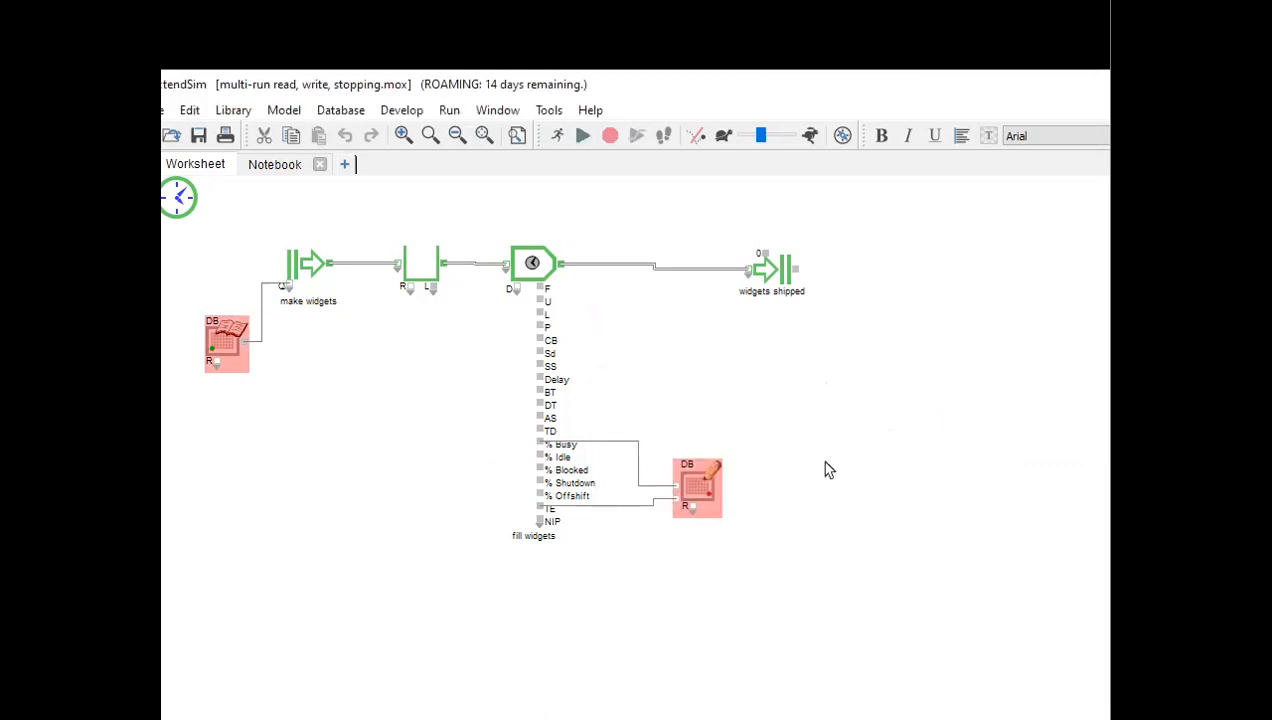
- Check the Read block's Inputs records, and run the simulation with the number of runs set to 5
{"action": "double_click", "coordinate": [228, 350]}
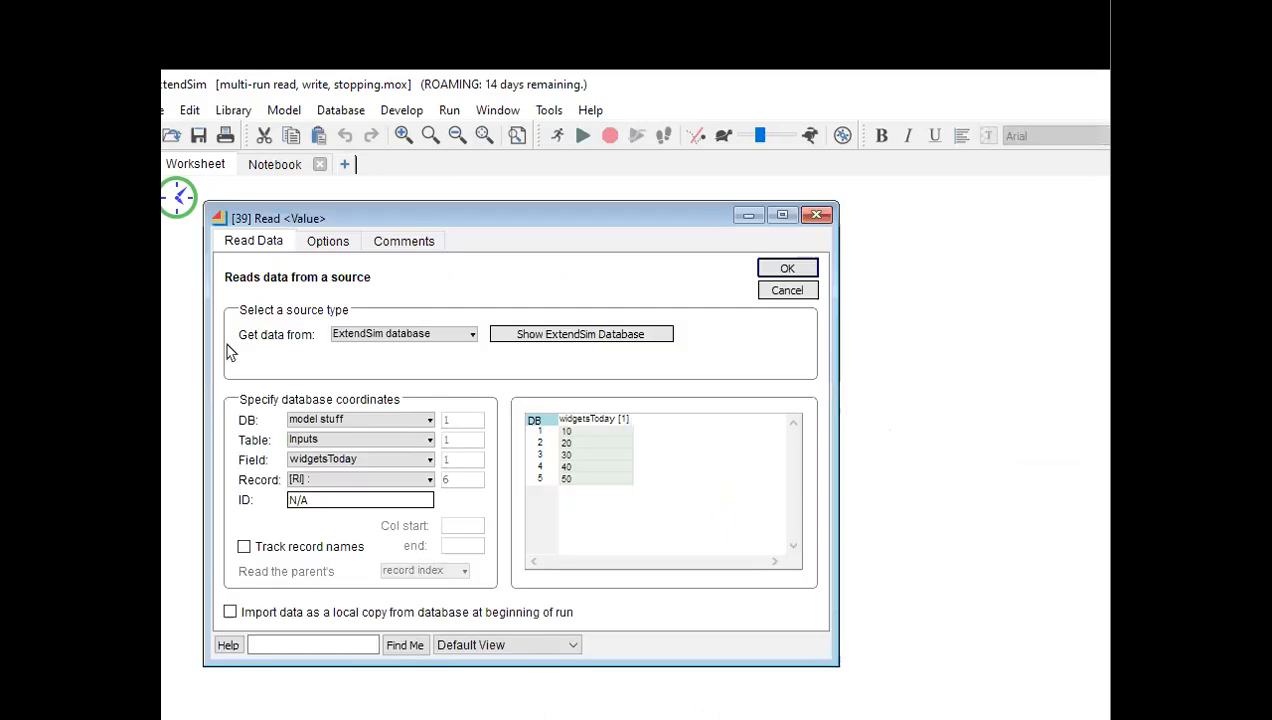
{"action": "left_click", "coordinate": [790, 268]}
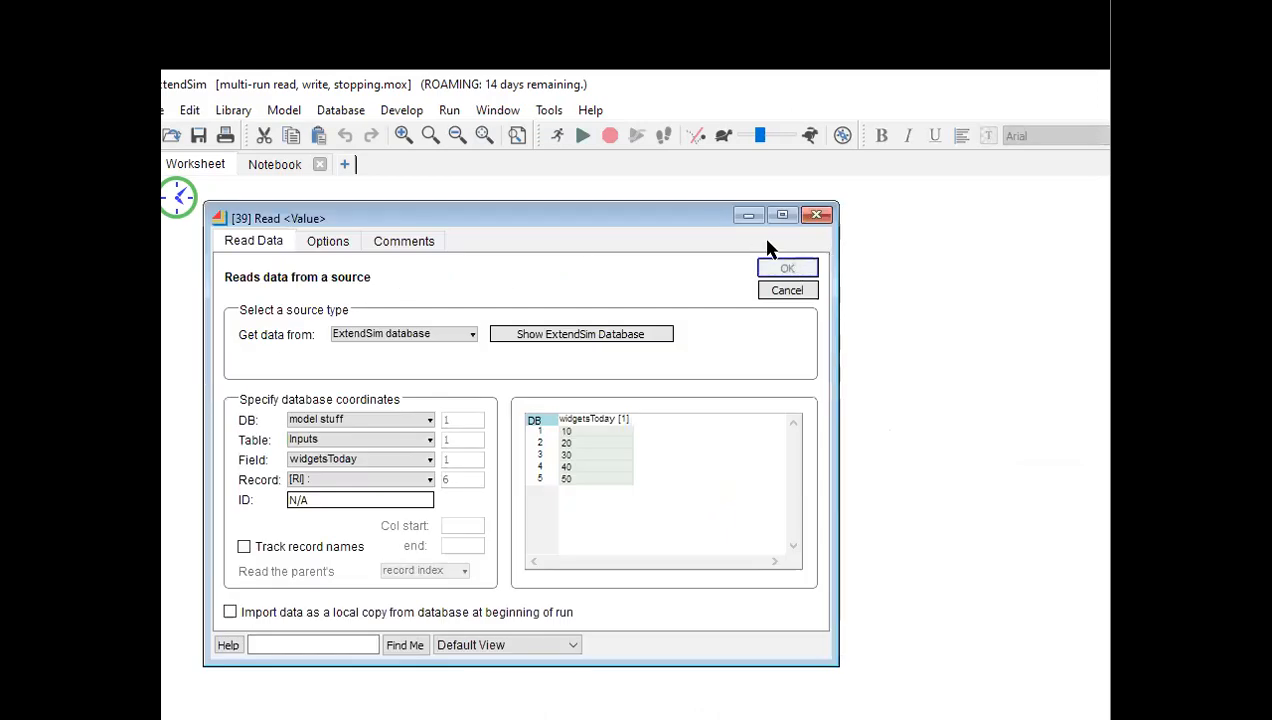
{"action": "left_click", "coordinate": [450, 108]}
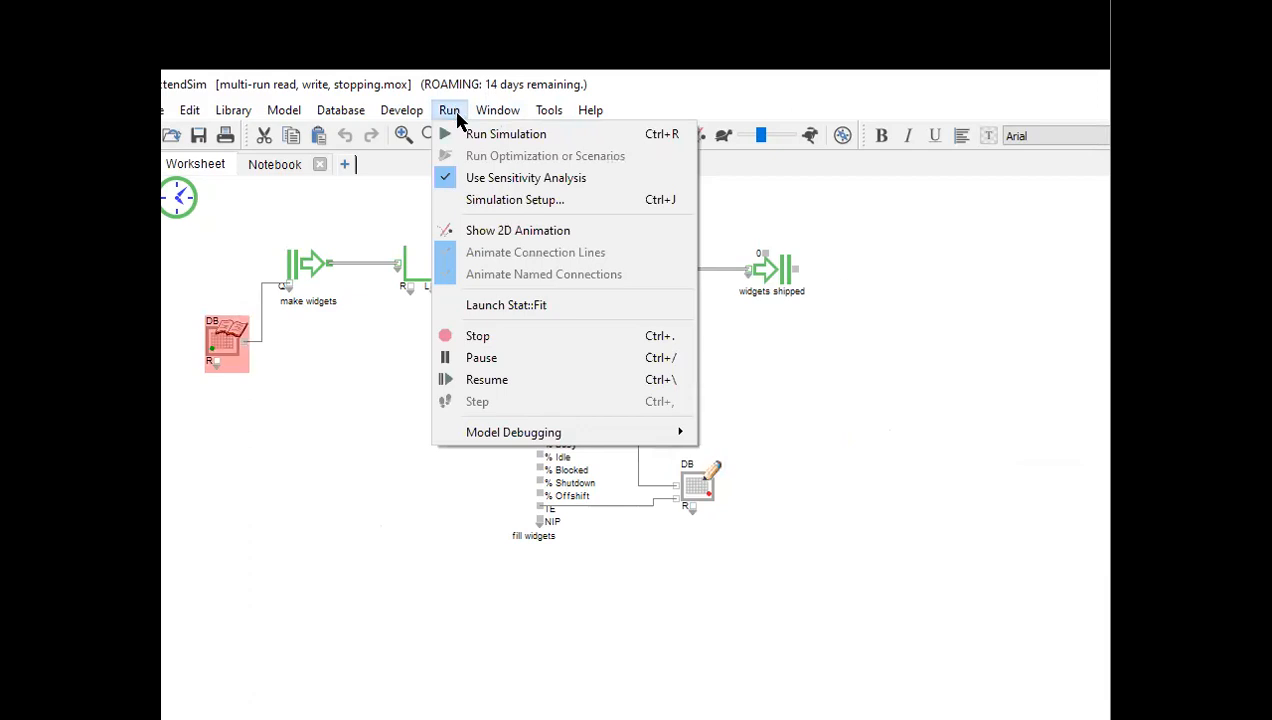
{"action": "left_click", "coordinate": [513, 201]}
{"action": "double_click", "coordinate": [627, 140]}
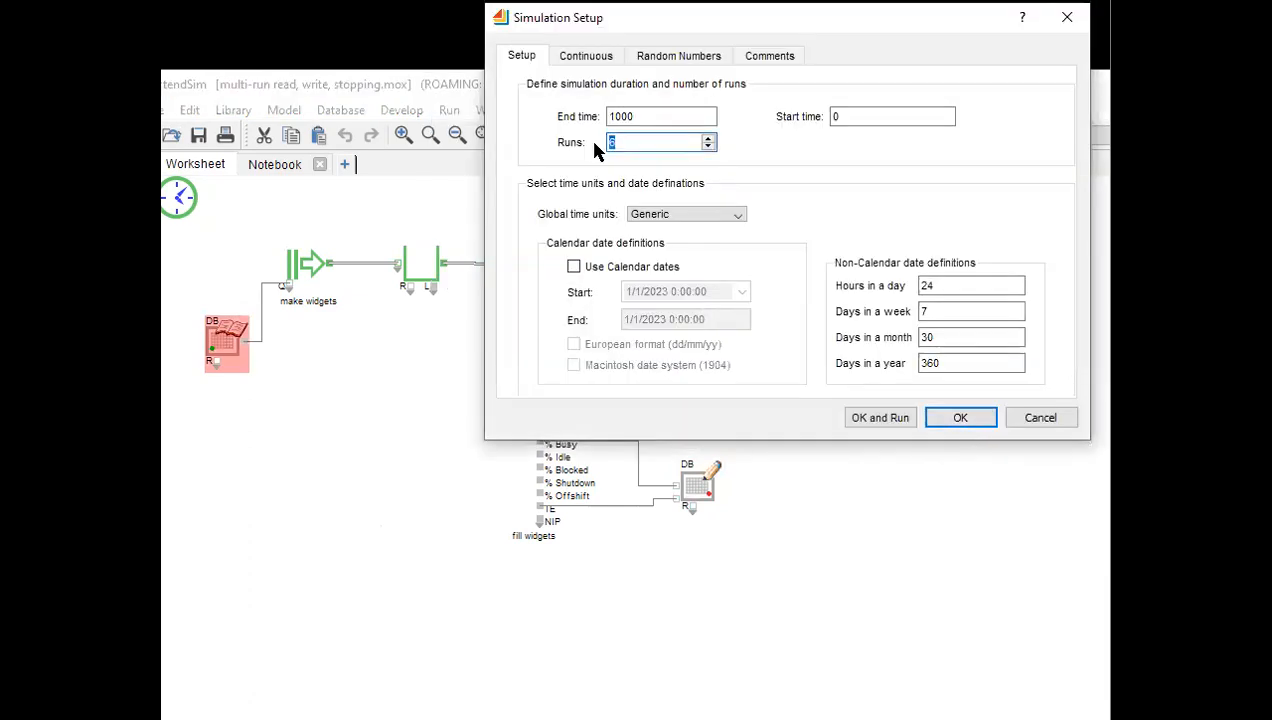
{"action": "type", "text": "5"}
{"action": "left_click", "coordinate": [865, 421]}
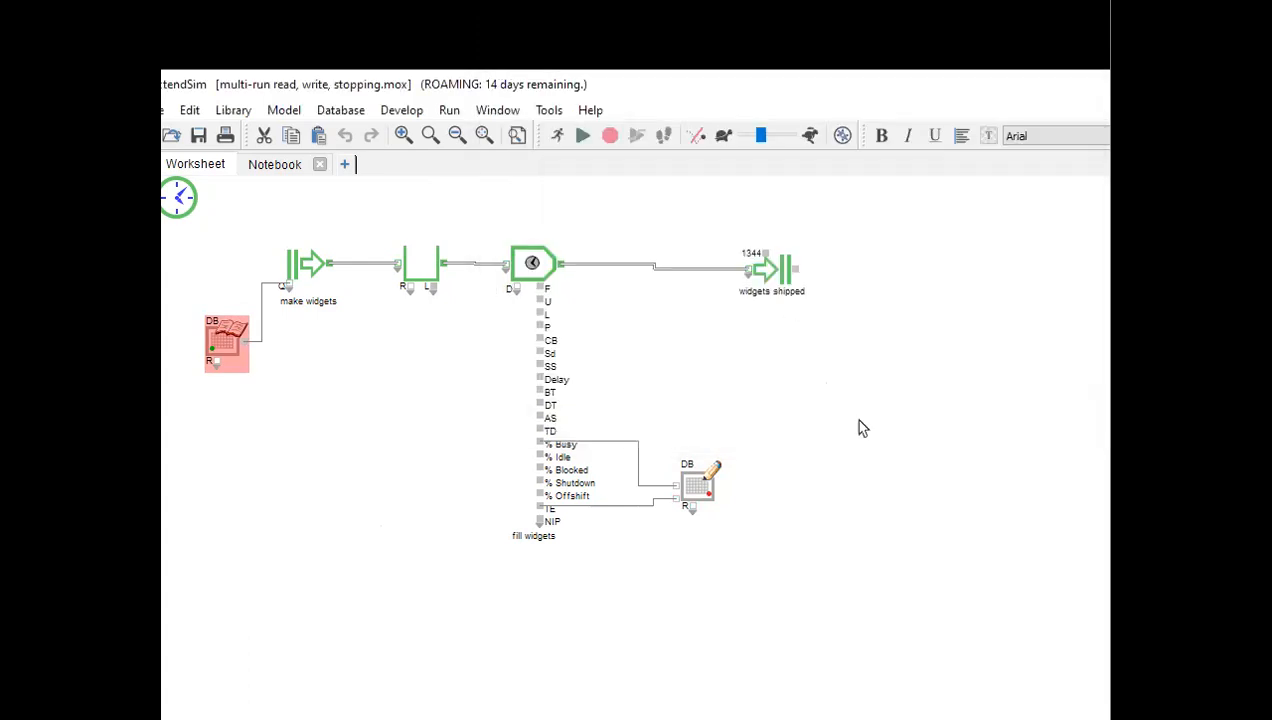